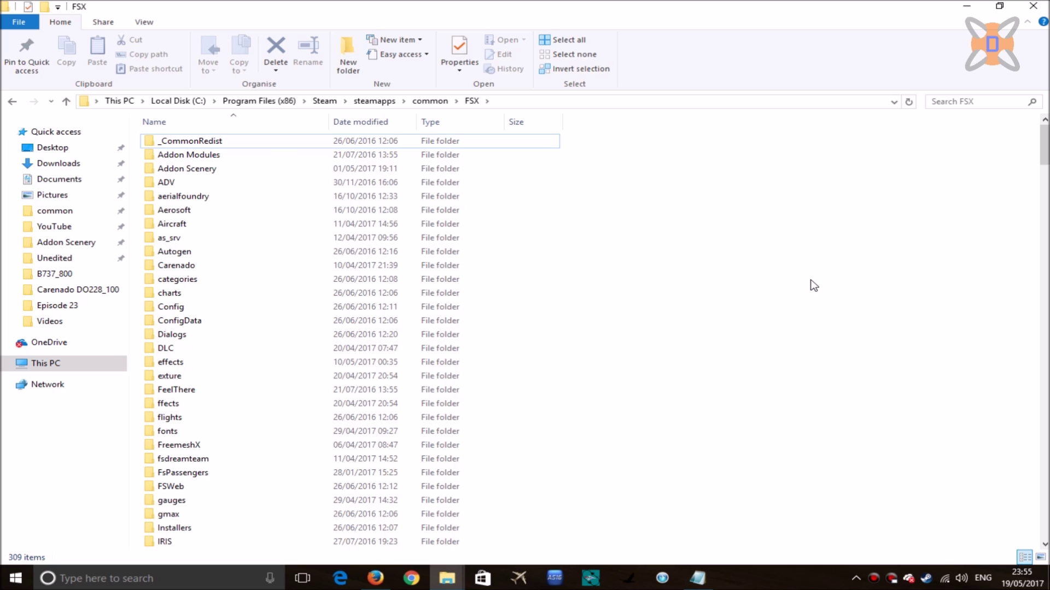
# Open the SimObjects\Airplanes folder inside the FSX directory and select the b747_400 aircraft folder
pyautogui.scroll(-1, 814, 285)
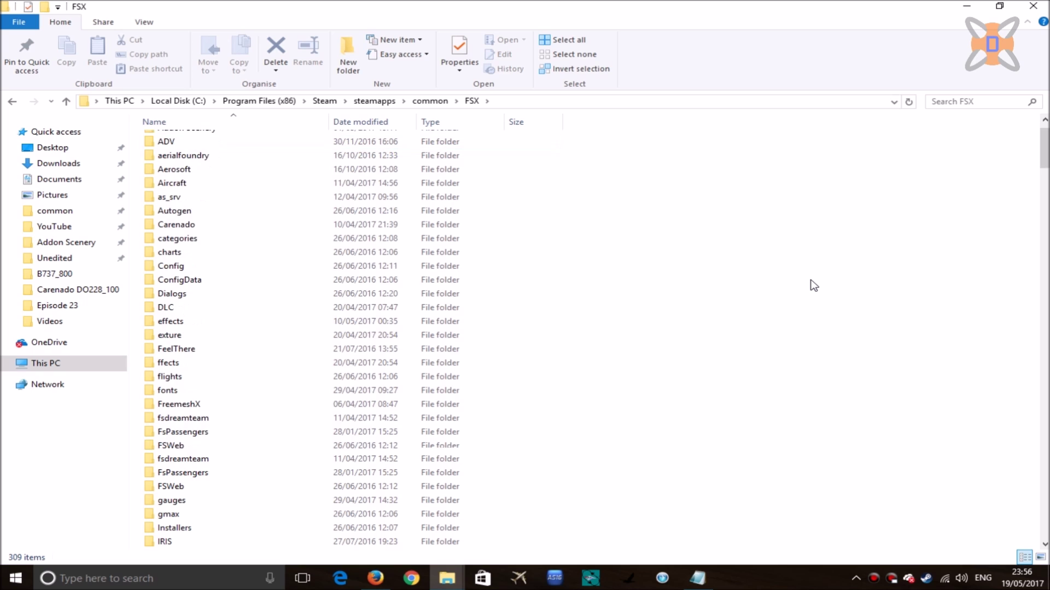
pyautogui.scroll(-2, 814, 285)
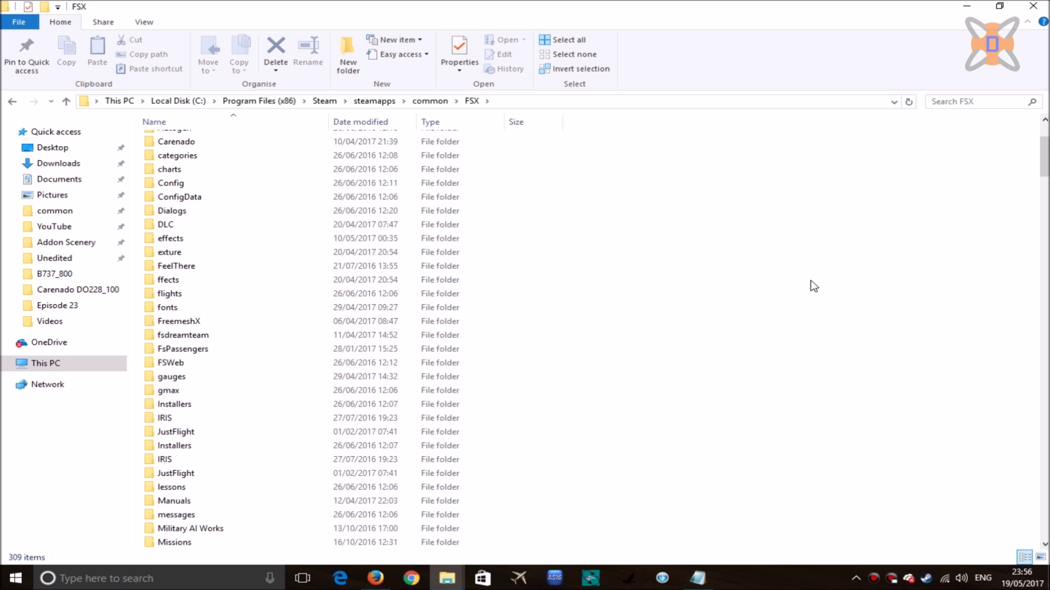
pyautogui.scroll(-3, 813, 285)
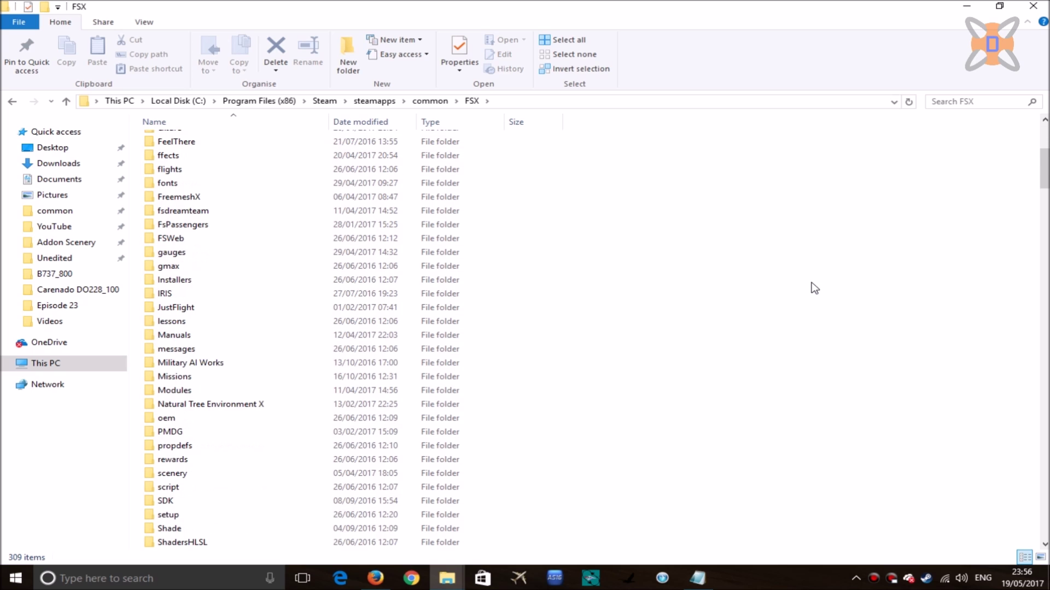
pyautogui.scroll(-1, 814, 288)
pyautogui.scroll(-1, 792, 311)
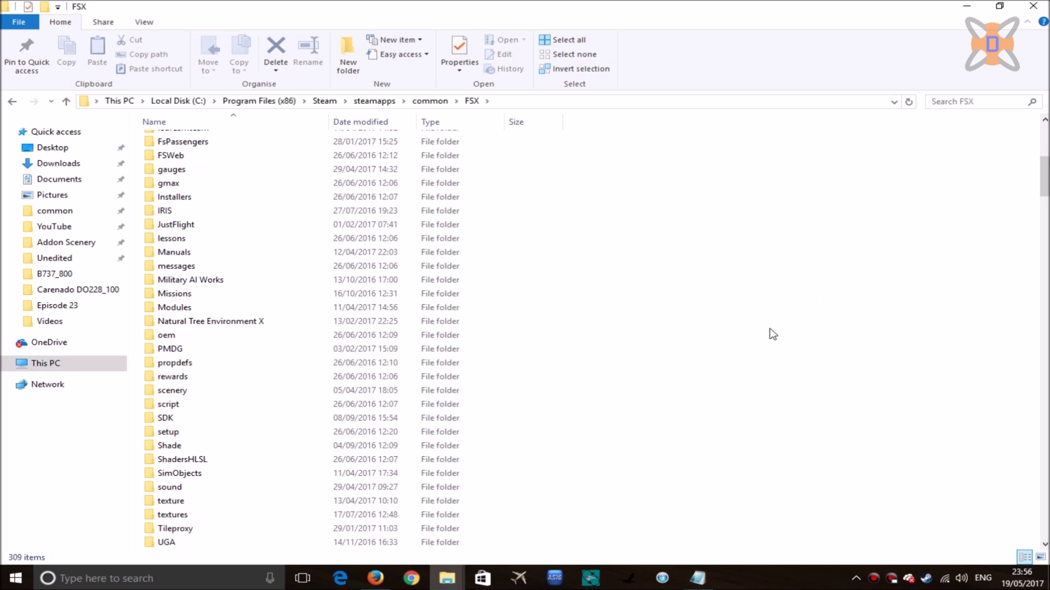
pyautogui.click(211, 472)
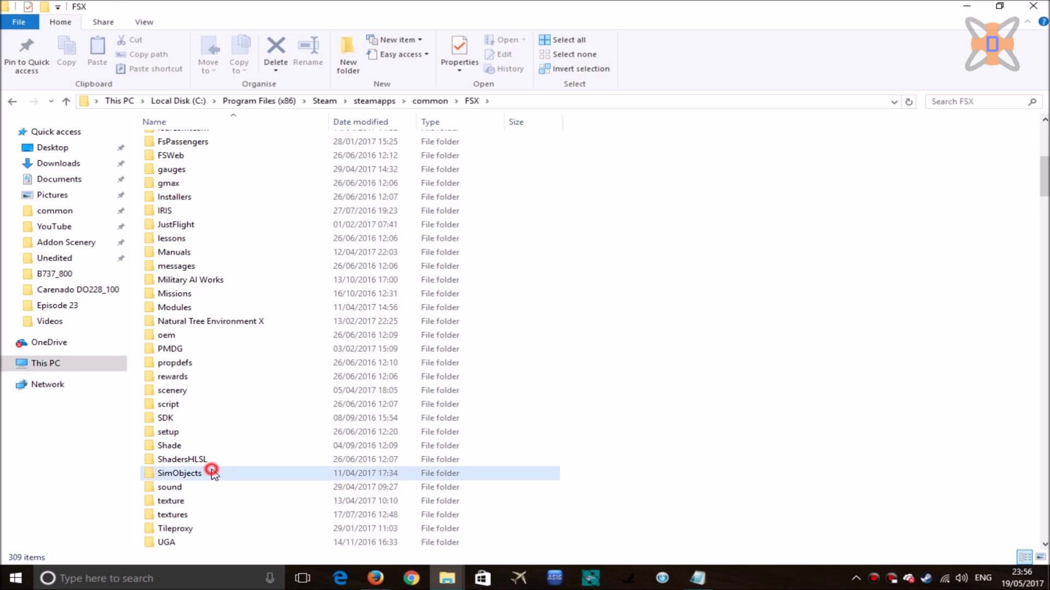
pyautogui.doubleClick(211, 472)
pyautogui.doubleClick(207, 144)
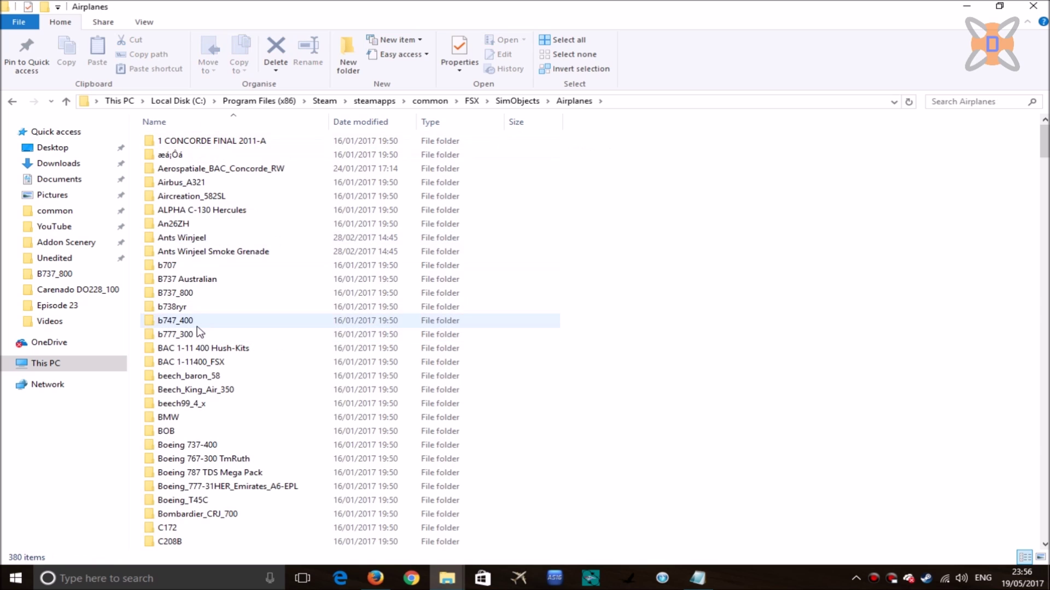
pyautogui.click(192, 321)
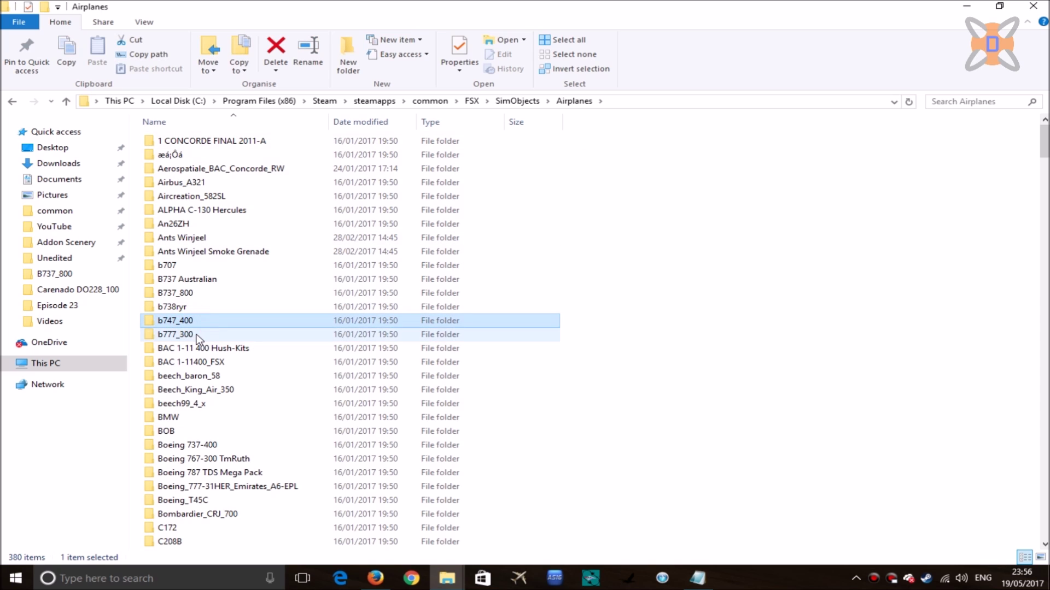
# Bring up the FSW folder window and arrange it side by side with the FSX Airplanes folder
pyautogui.click(459, 574)
pyautogui.click(424, 516)
pyautogui.moveTo(497, 3); pyautogui.dragTo(1049, 257)
pyautogui.click(108, 212)
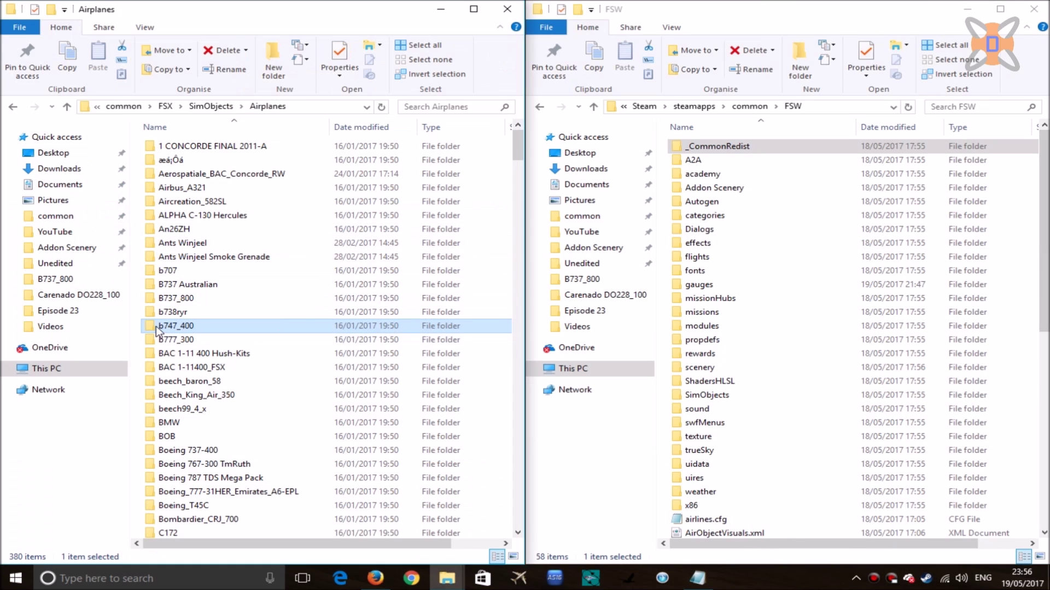
# Open FSW's SimObjects\Airplanes folder and copy the b747_400 folder from FSX into it
pyautogui.doubleClick(705, 395)
pyautogui.click(730, 147)
pyautogui.doubleClick(730, 146)
pyautogui.moveTo(171, 327); pyautogui.dragTo(803, 363)
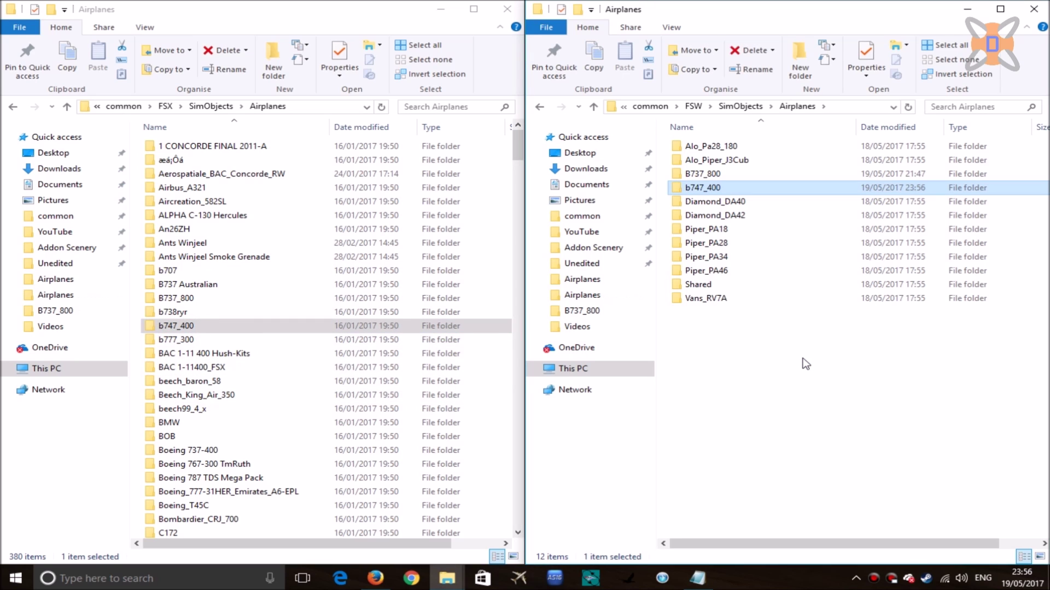
# Open aircraft.cfg from the copied b747_400 folder and show the untitled note containing the ui_ thumbnail lines beside it
pyautogui.doubleClick(708, 187)
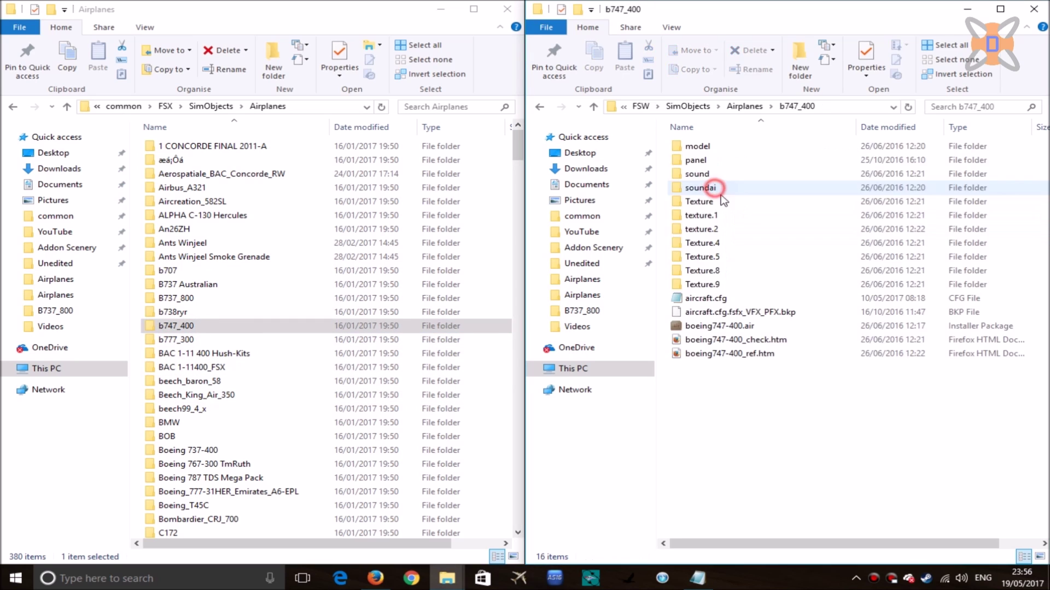
pyautogui.doubleClick(736, 301)
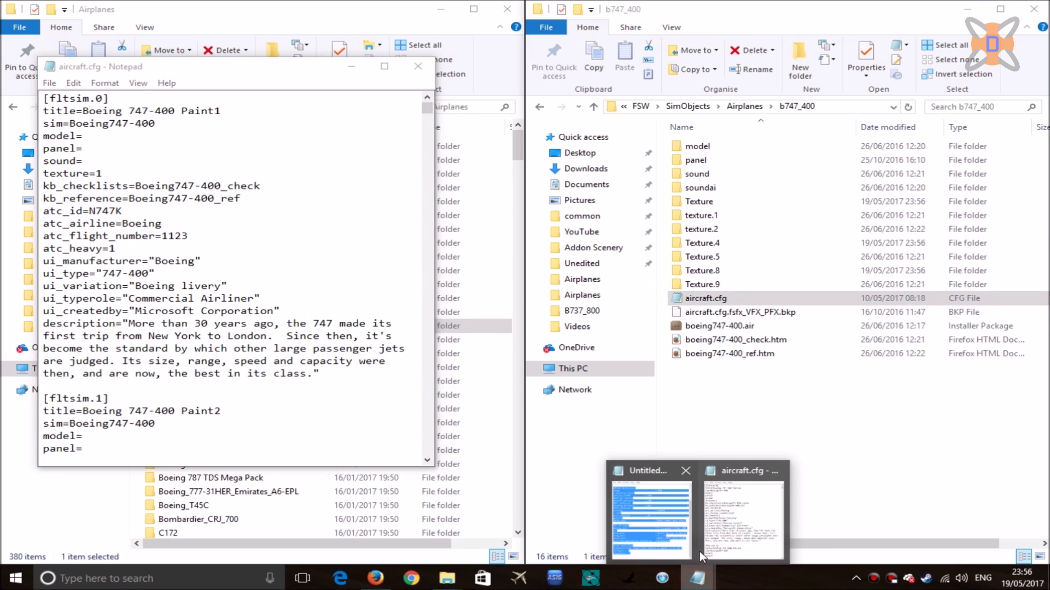
pyautogui.moveTo(697, 578)
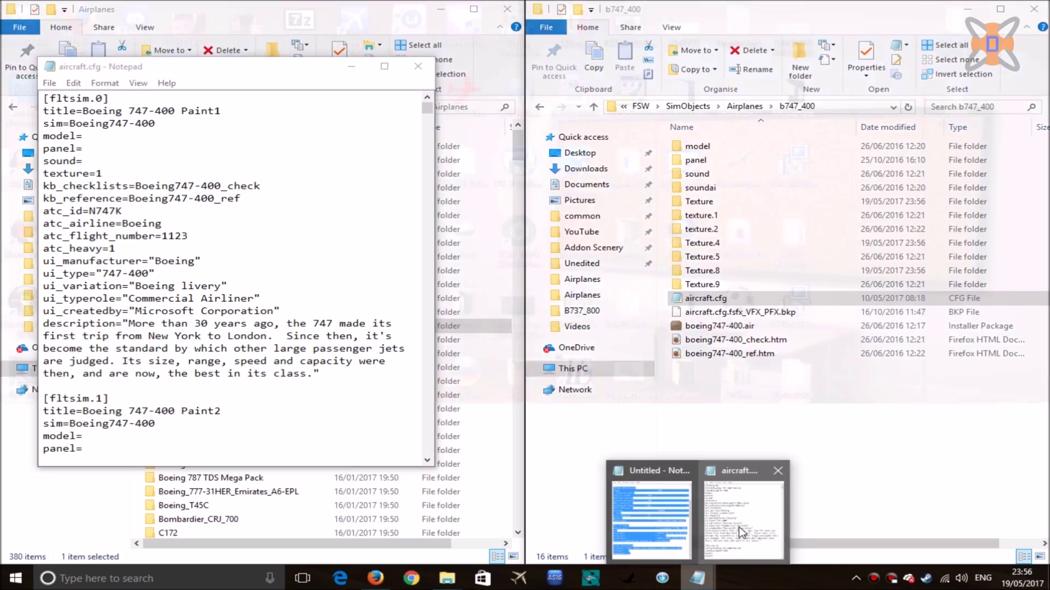
pyautogui.click(650, 505)
pyautogui.click(701, 195)
pyautogui.scroll(2, 663, 244)
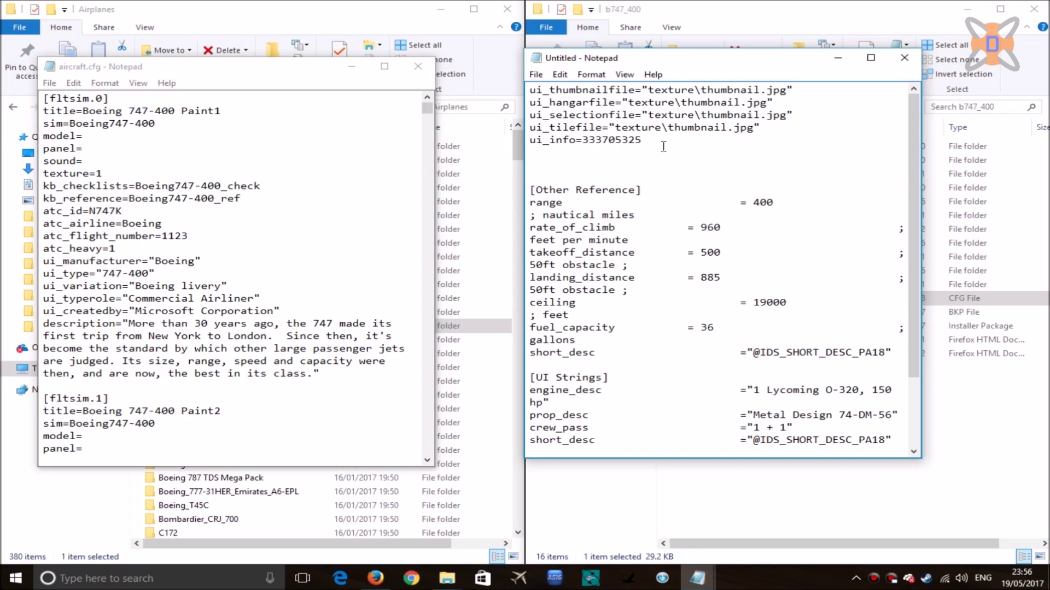
# Copy the five lines from ui_thumbnailfile to ui_info out of the note and paste them below the [fltsim.0] description in aircraft.cfg
pyautogui.moveTo(661, 141); pyautogui.dragTo(530, 90)
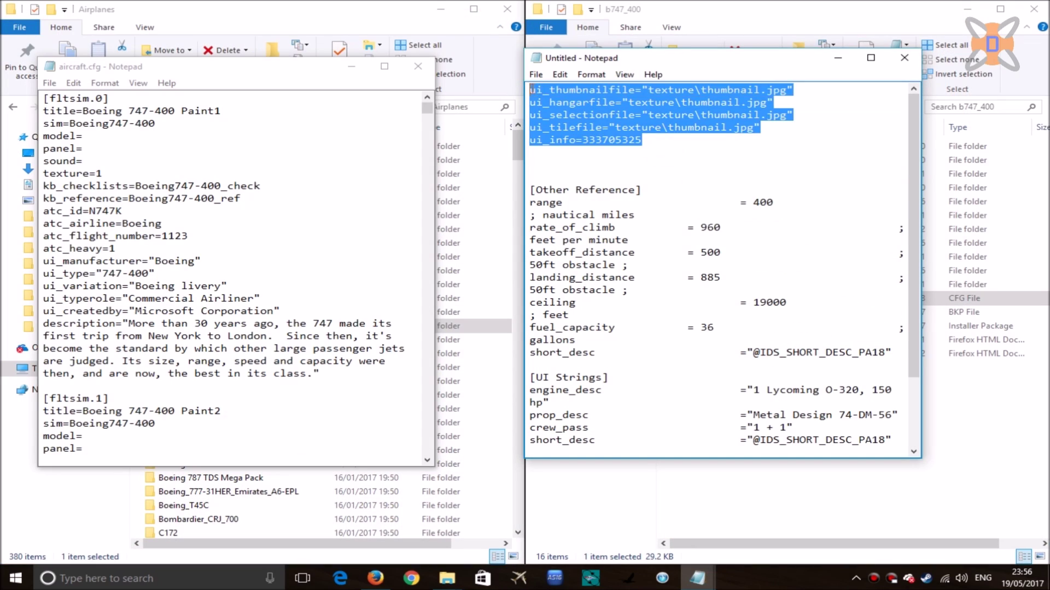
pyautogui.hotkey('ctrl', 'c')
pyautogui.click(367, 373)
pyautogui.press('Return')
pyautogui.hotkey('ctrl', 'v')
# Paste the same five ui_ lines below the descriptions of [fltsim.1], [fltsim.2] and [fltsim.3] in aircraft.cfg
pyautogui.scroll(-11, 366, 372)
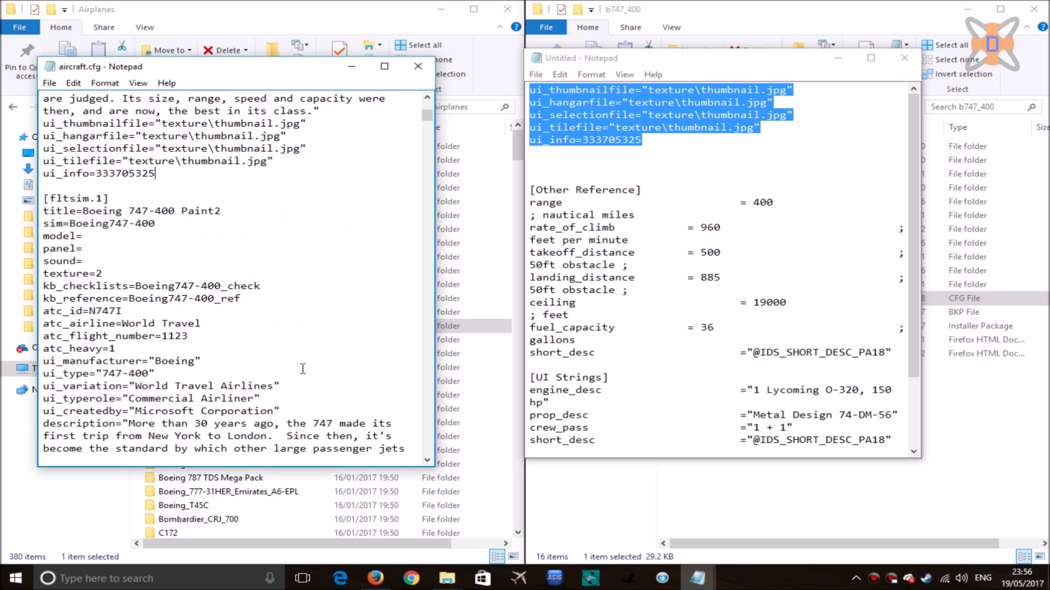
pyautogui.click(337, 328)
pyautogui.press('Return')
pyautogui.hotkey('ctrl', 'v')
pyautogui.scroll(-10, 246, 347)
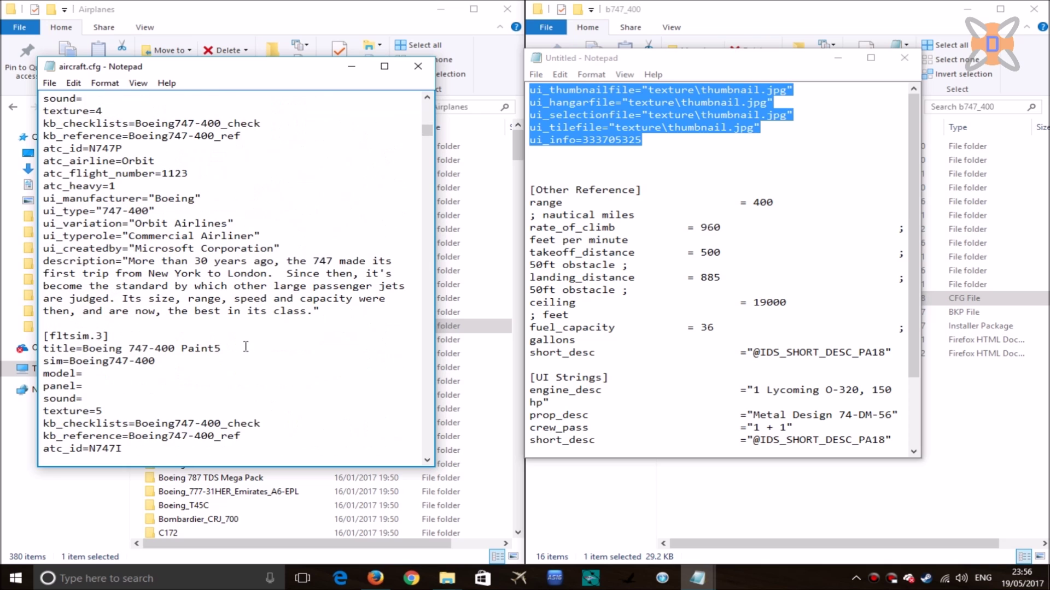
pyautogui.click(356, 312)
pyautogui.press('Return')
pyautogui.hotkey('ctrl', 'v')
pyautogui.scroll(-9, 292, 353)
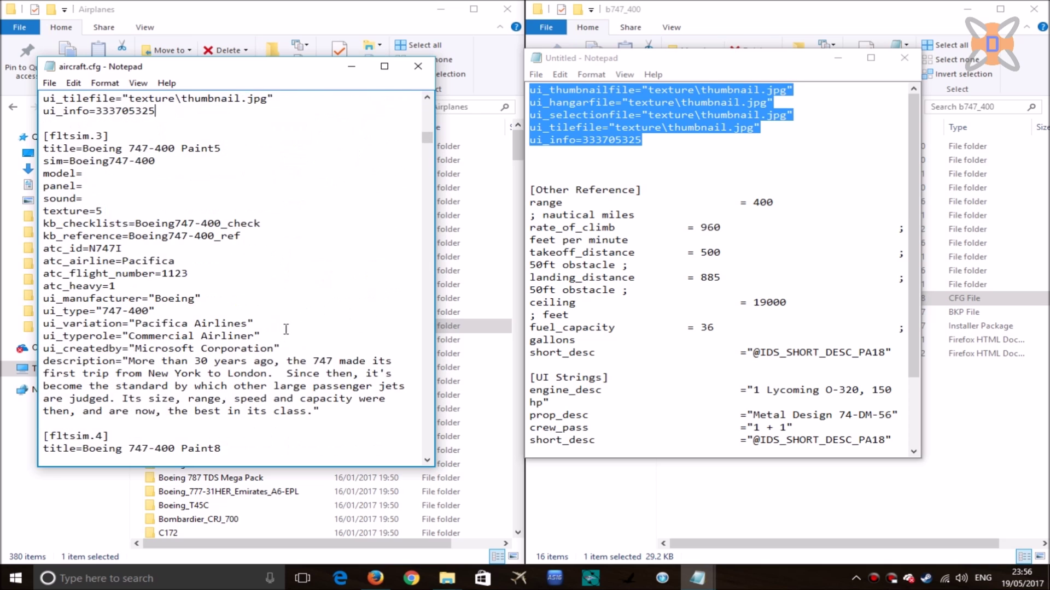
pyautogui.click(328, 336)
pyautogui.press('Return')
pyautogui.hotkey('ctrl', 'v')
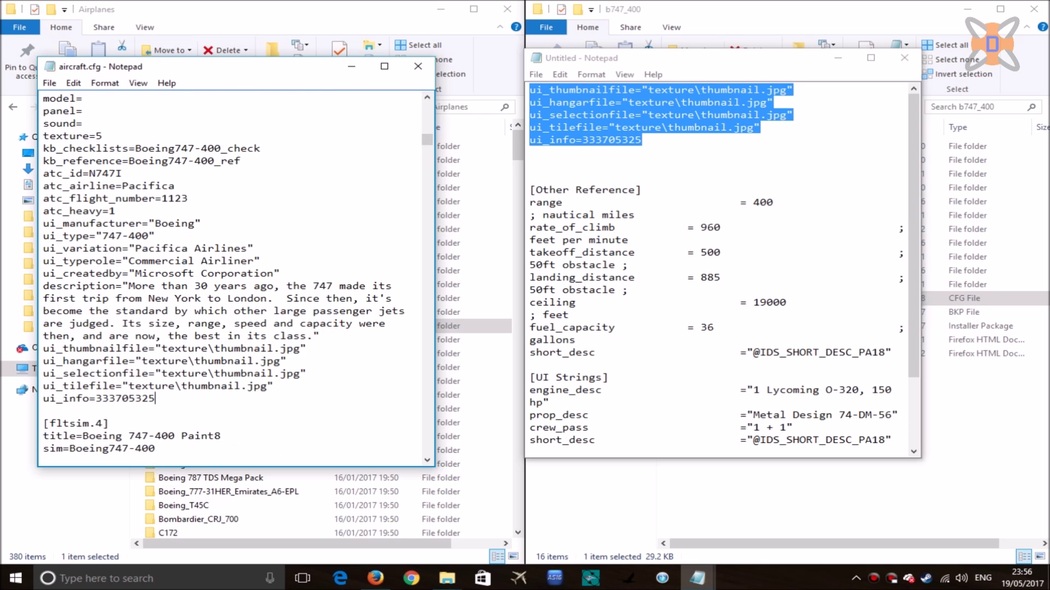
# Change the folder in the four thumbnail.jpg paths of [fltsim.0] to texture.1
pyautogui.scroll(15, 327, 337)
pyautogui.scroll(15, 327, 337)
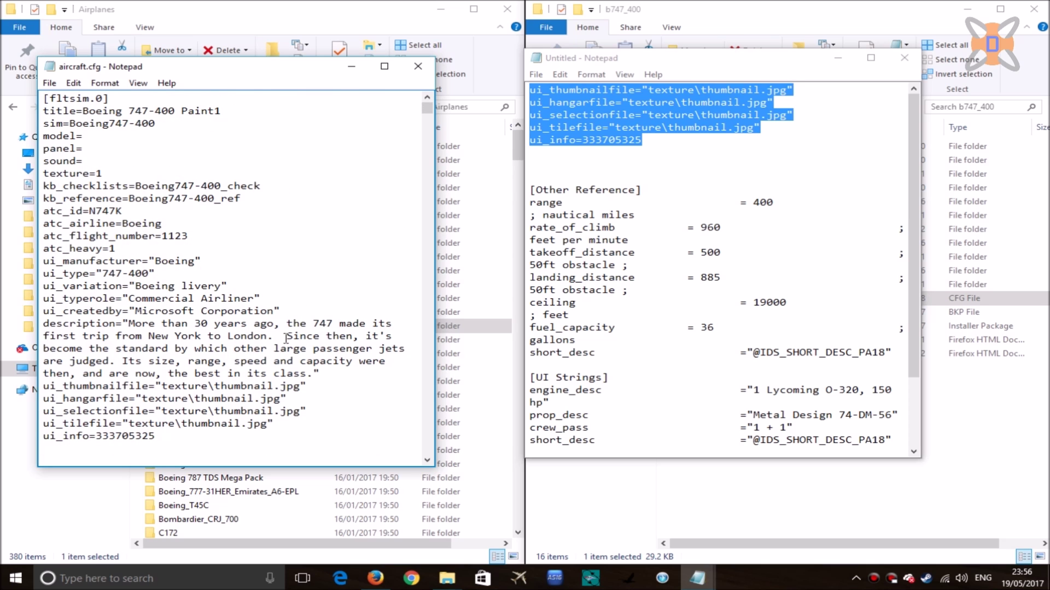
pyautogui.moveTo(118, 179); pyautogui.dragTo(84, 175)
pyautogui.scroll(-2, 180, 354)
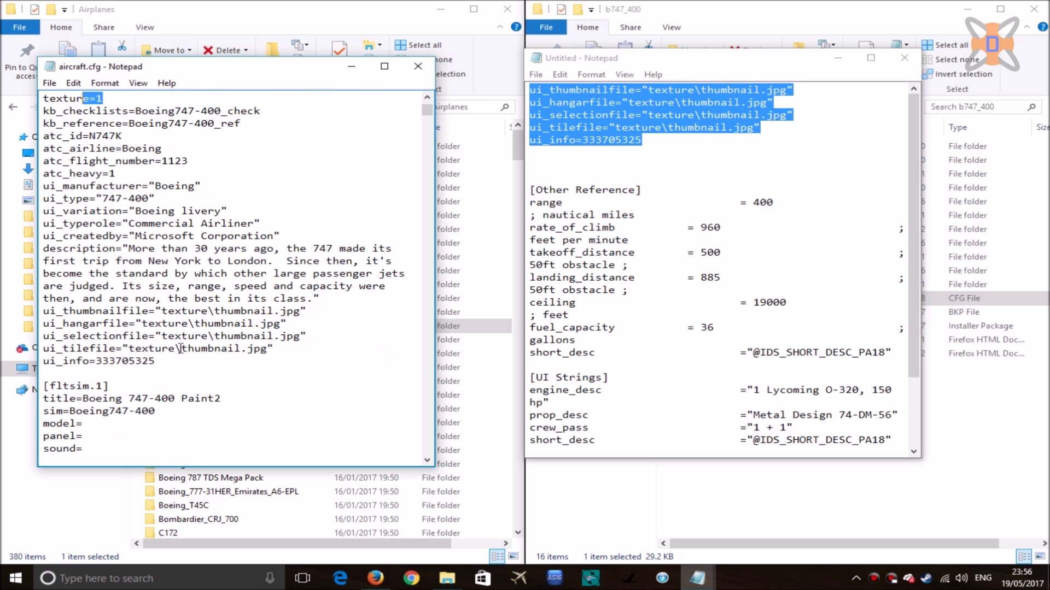
pyautogui.click(207, 312)
pyautogui.write('.1')
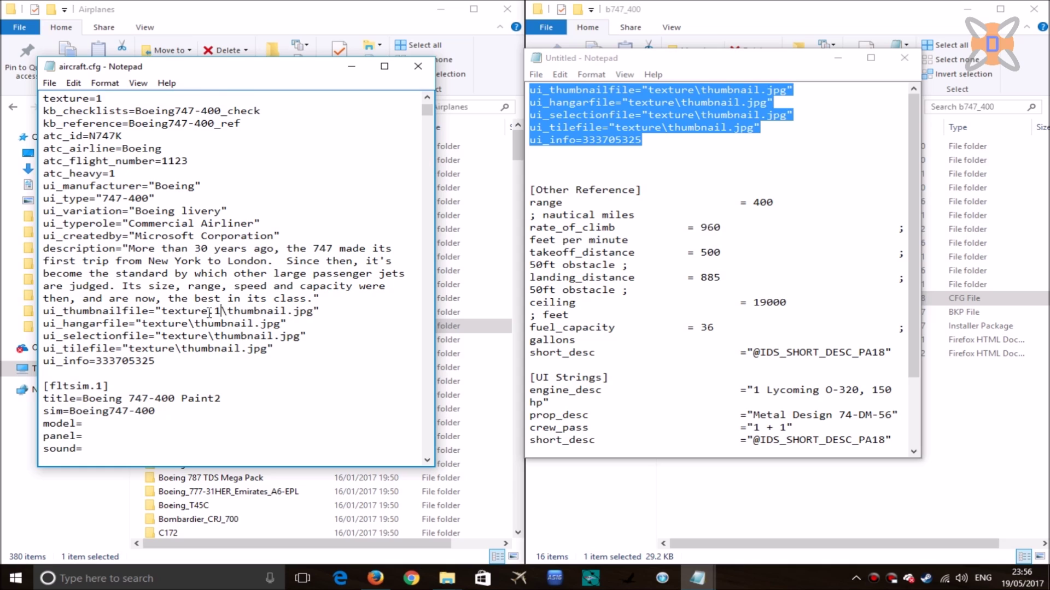
pyautogui.click(187, 325)
pyautogui.write('.1')
pyautogui.click(216, 336)
pyautogui.write('.1')
pyautogui.click(174, 348)
pyautogui.write('.1')
# Change the folder in the four thumbnail.jpg paths of [fltsim.1] to texture.2
pyautogui.scroll(-7, 146, 365)
pyautogui.scroll(-2, 226, 349)
pyautogui.click(204, 336)
pyautogui.write('.2\\thumbnail.jpg"')
pyautogui.click(189, 348)
pyautogui.write('.2')
pyautogui.click(210, 360)
pyautogui.write('.2')
pyautogui.click(175, 373)
pyautogui.write('.2')
# Change the folder in the four thumbnail.jpg paths of [fltsim.2] to texture.4
pyautogui.scroll(-6, 122, 281)
pyautogui.moveTo(112, 262); pyautogui.dragTo(84, 262)
pyautogui.scroll(-3, 166, 304)
pyautogui.click(208, 360)
pyautogui.write('.4\\thumbnail.jpg"')
pyautogui.click(190, 374)
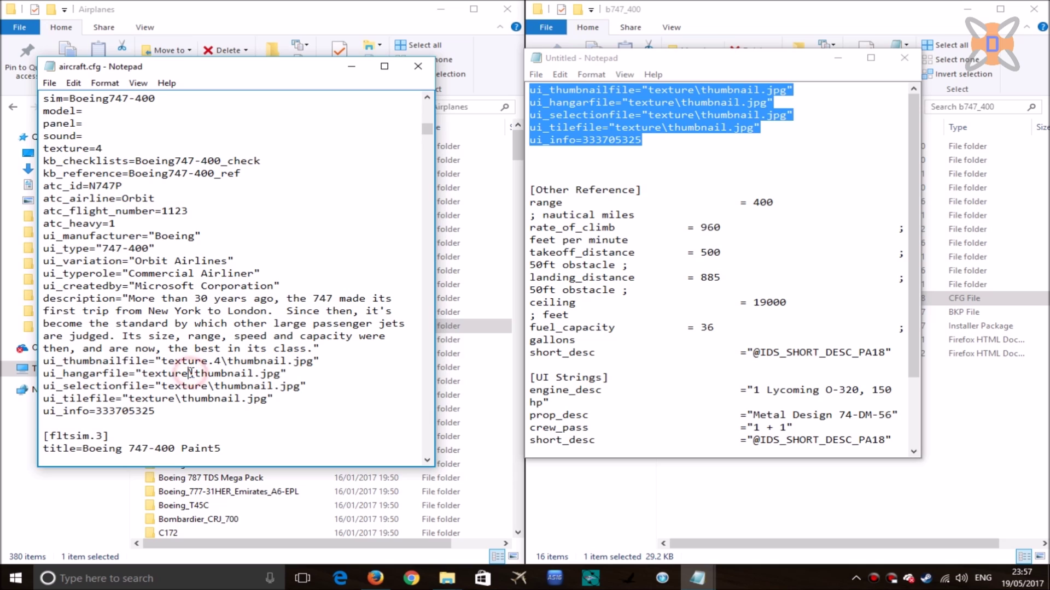
pyautogui.write('.4')
pyautogui.click(207, 386)
pyautogui.write('.4')
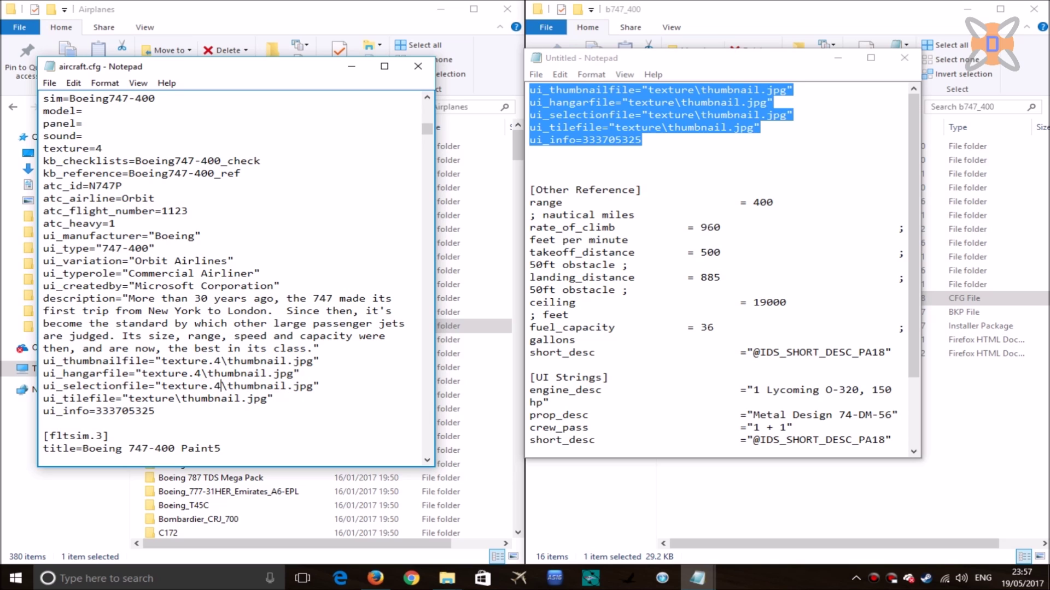
pyautogui.click(176, 399)
pyautogui.write('.4')
# Change the folder in the four thumbnail.jpg paths of [fltsim.3] to texture.5
pyautogui.scroll(-6, 191, 407)
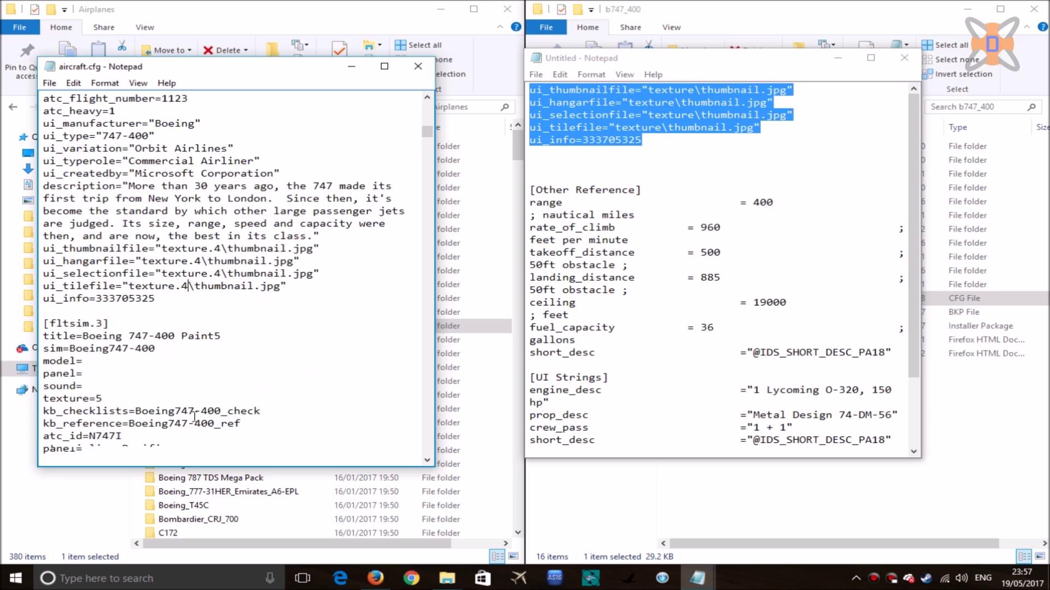
pyautogui.scroll(-3, 194, 417)
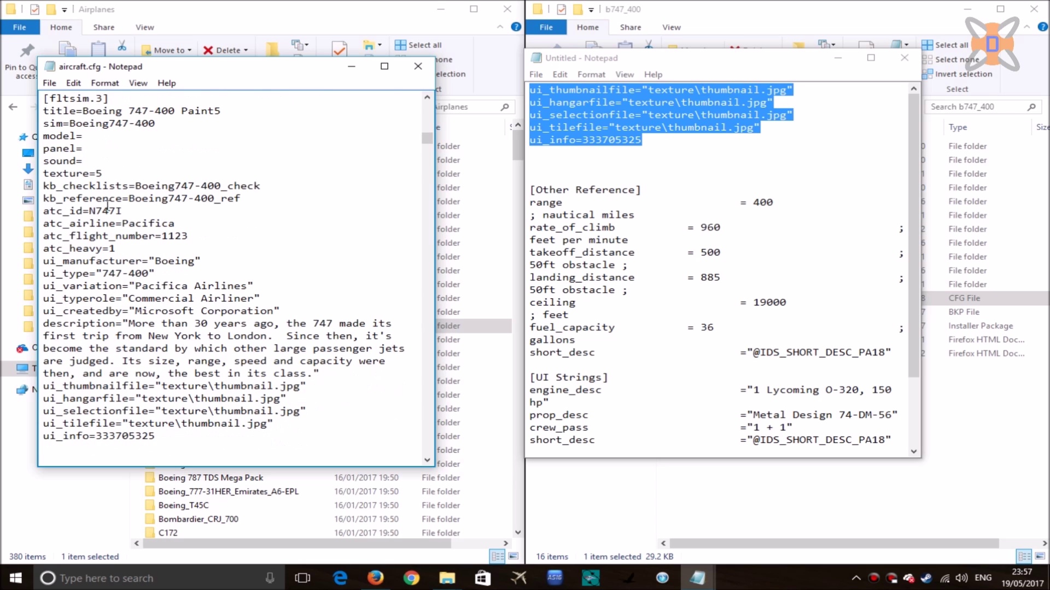
pyautogui.moveTo(91, 174); pyautogui.dragTo(103, 174)
pyautogui.click(214, 387)
pyautogui.write('.5')
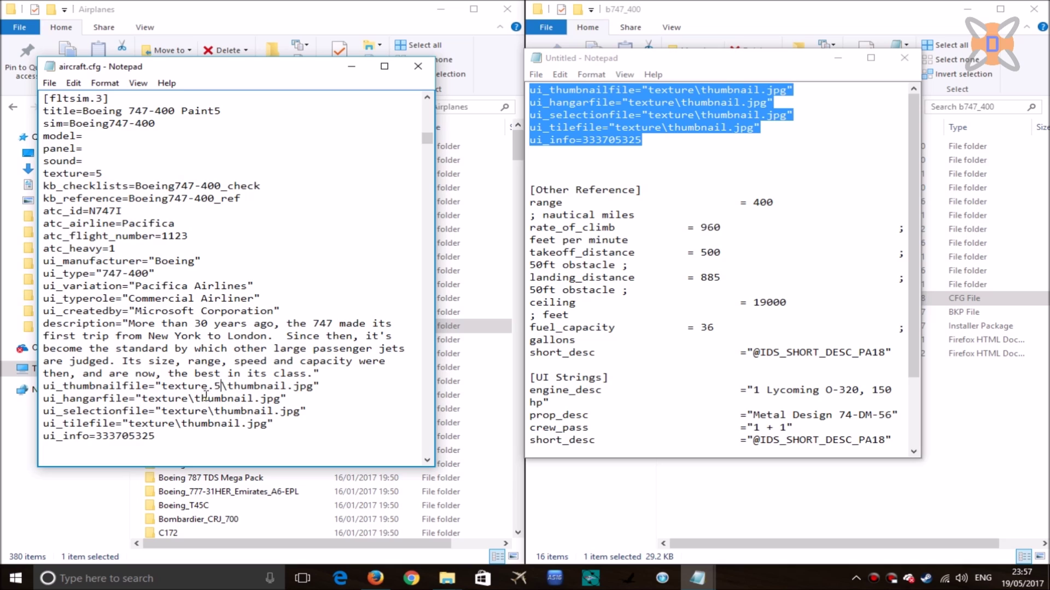
pyautogui.write('.5')
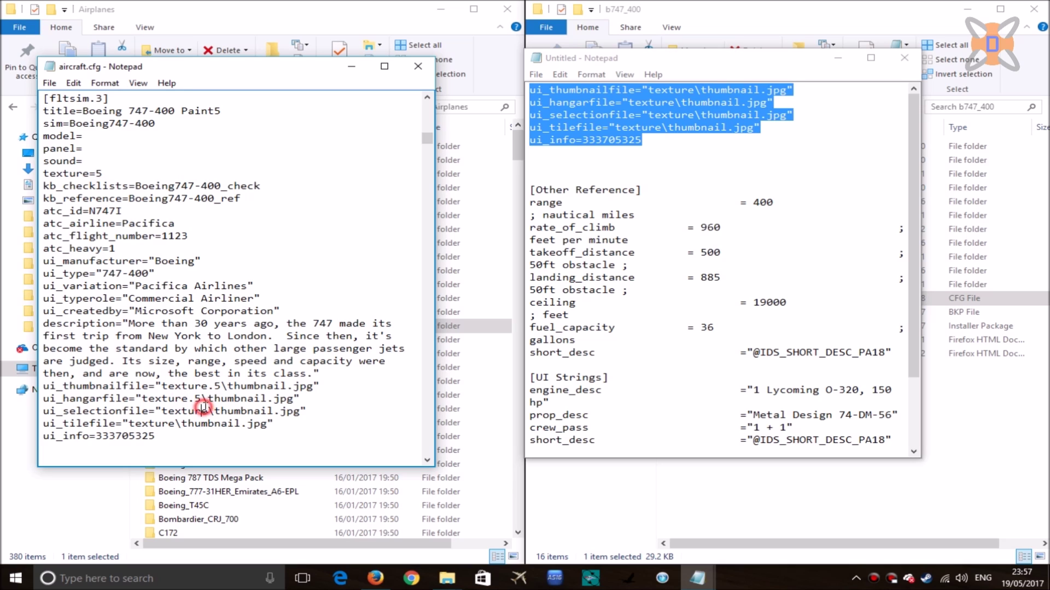
pyautogui.click(206, 410)
pyautogui.write('.5')
pyautogui.click(179, 422)
pyautogui.write('.5')
# Copy the [Other Reference], [UI Strings] and [Fuel Defaults] blocks from the note to the end of aircraft.cfg and save the file
pyautogui.scroll(-2, 226, 389)
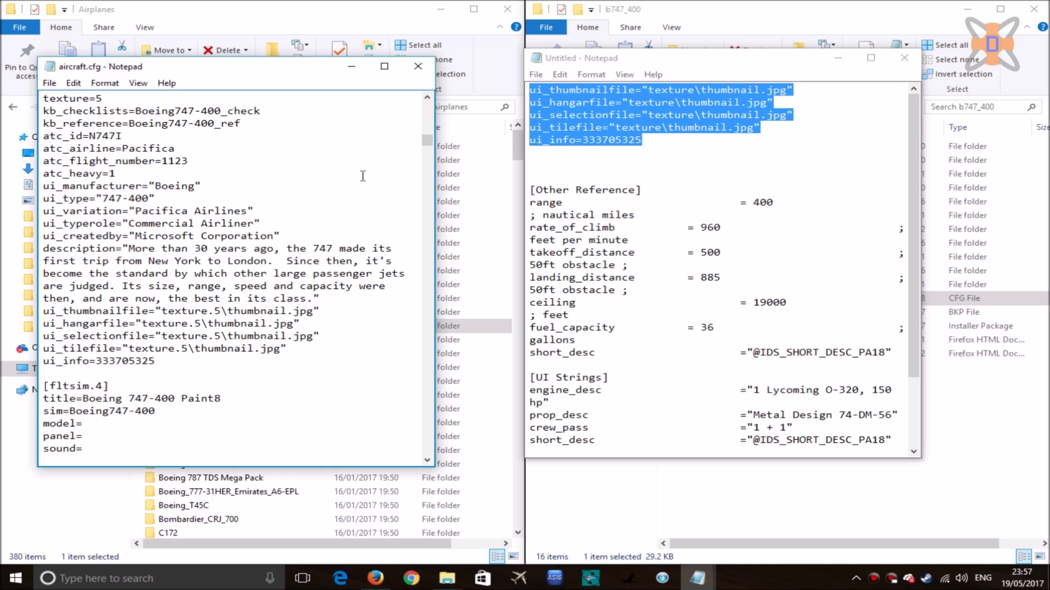
pyautogui.moveTo(421, 146); pyautogui.dragTo(442, 457)
pyautogui.click(677, 287)
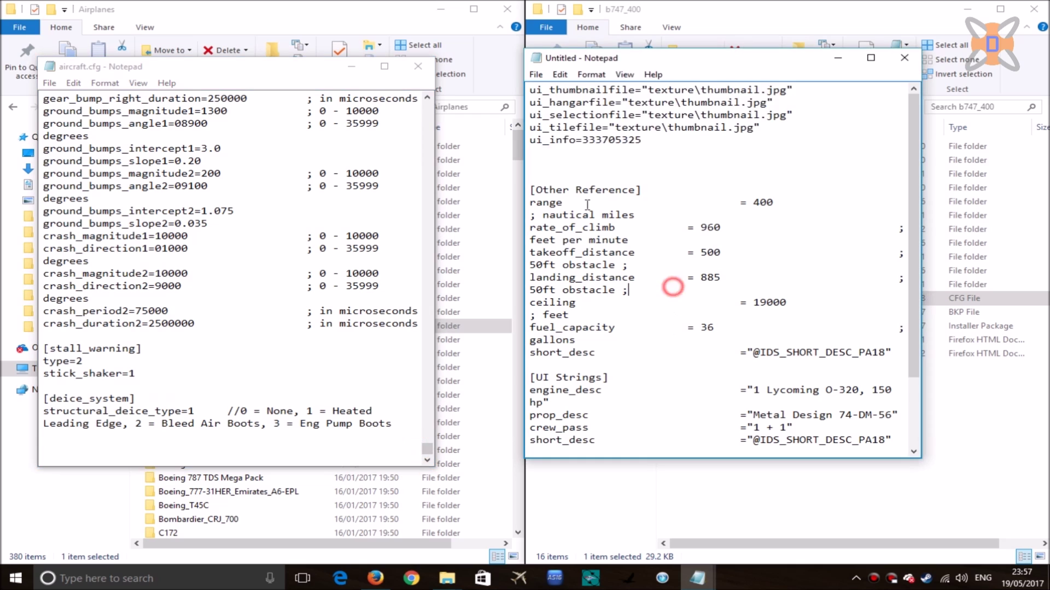
pyautogui.scroll(-1, 656, 268)
pyautogui.moveTo(528, 155); pyautogui.dragTo(681, 452)
pyautogui.scroll(-1, 602, 246)
pyautogui.click(284, 433)
pyautogui.hotkey('ctrl', 'v')
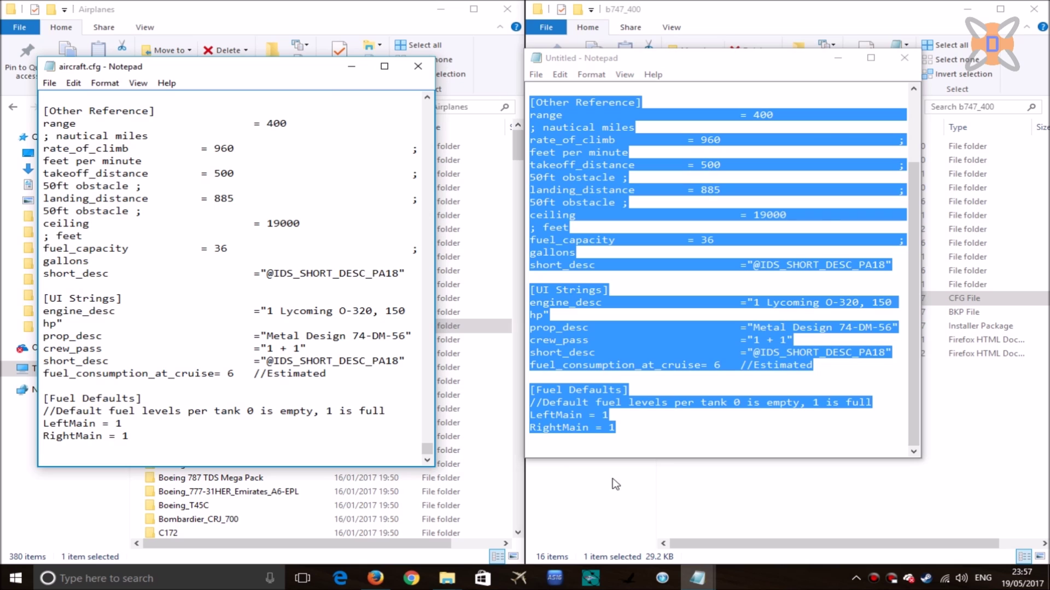
# Return to the two folder windows and open the gauges folder of FSX and the gauges folder of FSW
pyautogui.click(627, 512)
pyautogui.click(519, 515)
pyautogui.scroll(5, 389, 243)
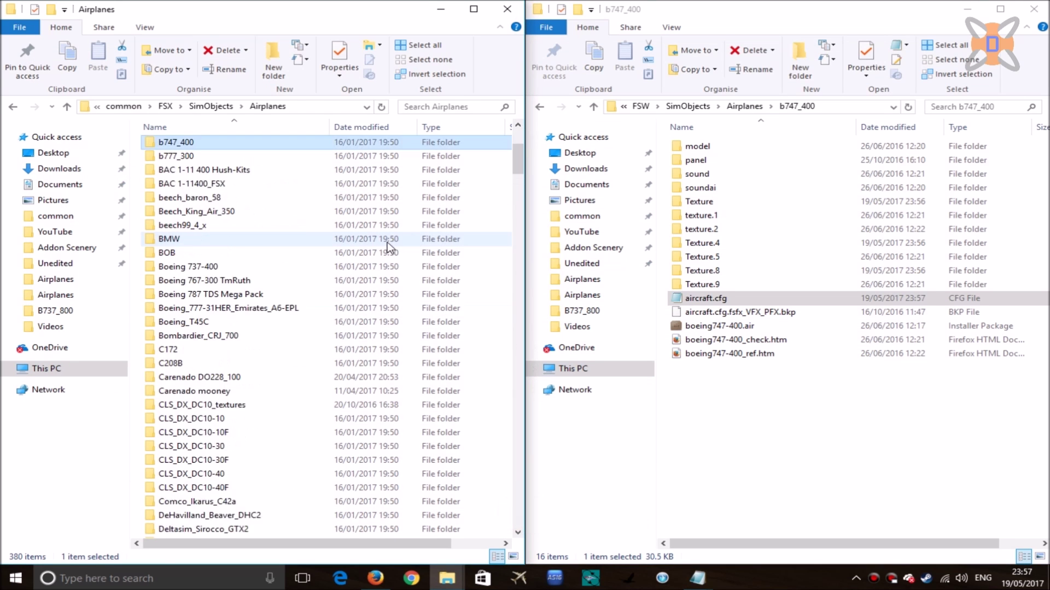
pyautogui.scroll(1, 388, 248)
pyautogui.click(165, 106)
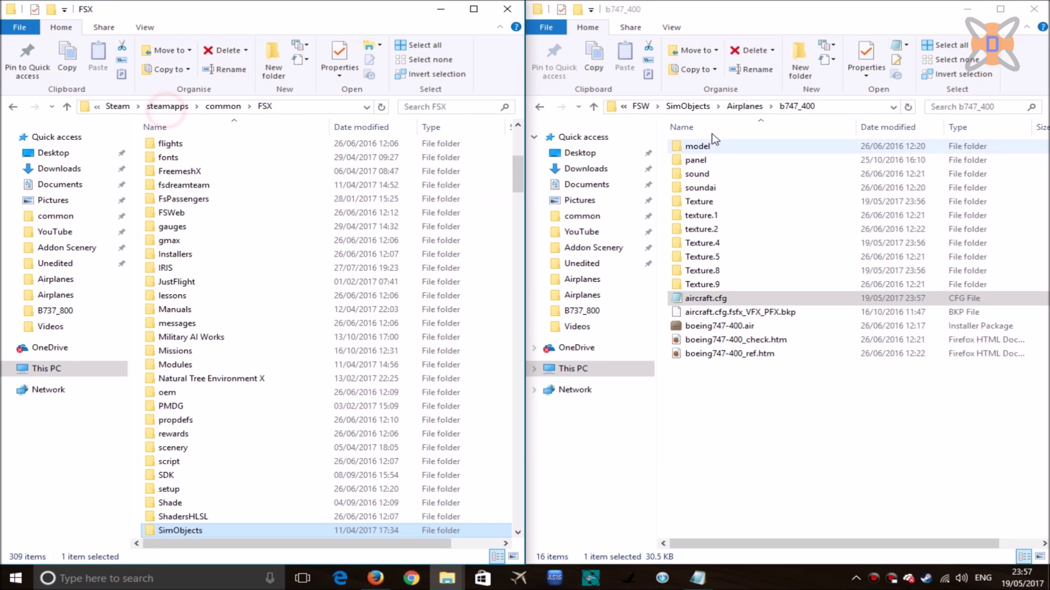
pyautogui.click(640, 106)
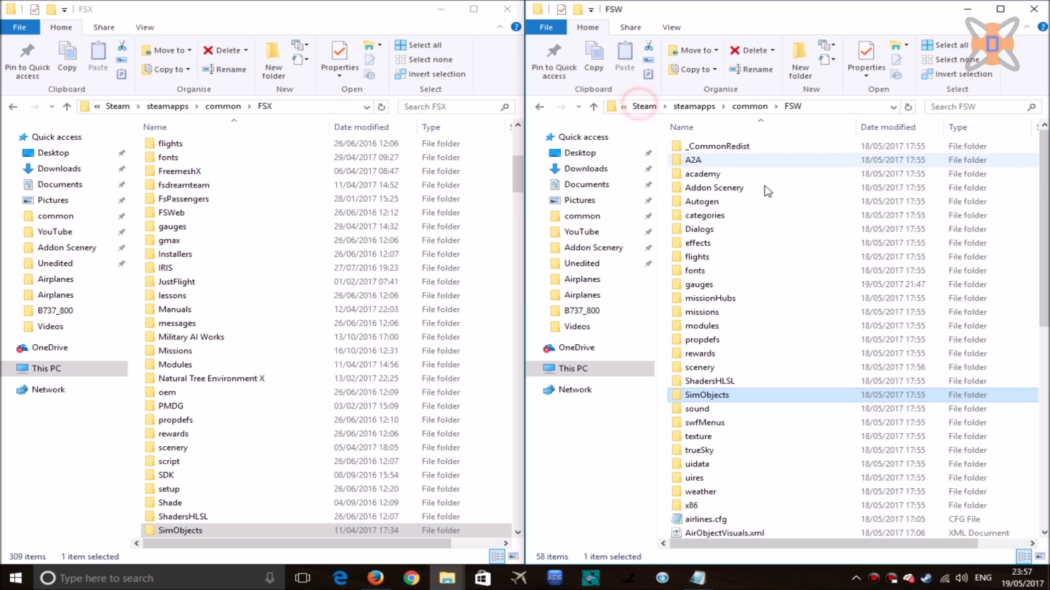
pyautogui.doubleClick(244, 232)
pyautogui.doubleClick(706, 285)
# Copy all the 737-400 gauge files from the FSX gauges folder to the FSW gauges folder, skipping files that already exist
pyautogui.scroll(-9, 277, 400)
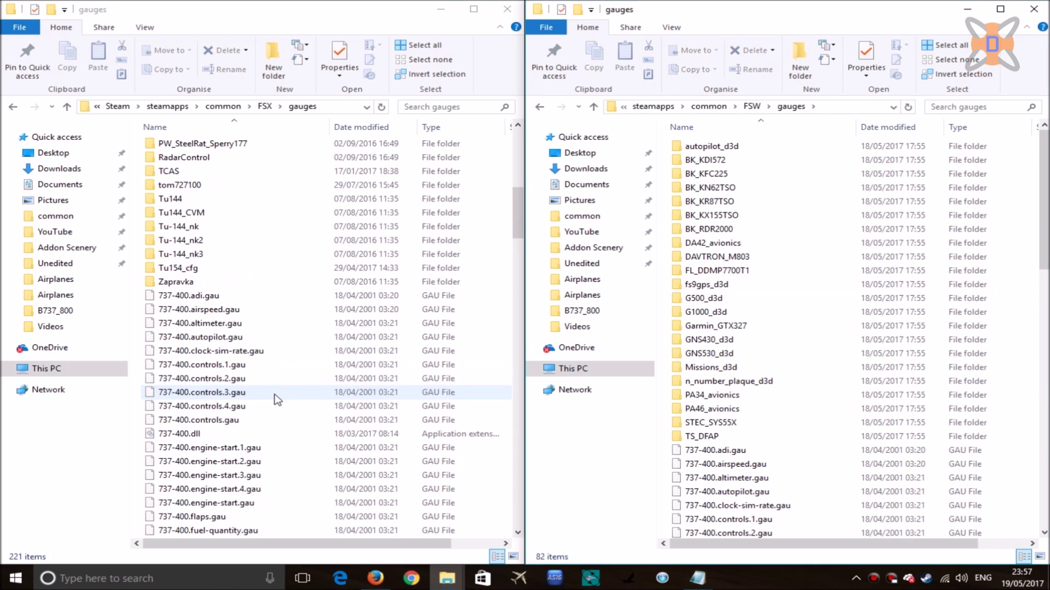
pyautogui.scroll(-2, 277, 396)
pyautogui.click(235, 215)
pyautogui.scroll(-4, 254, 240)
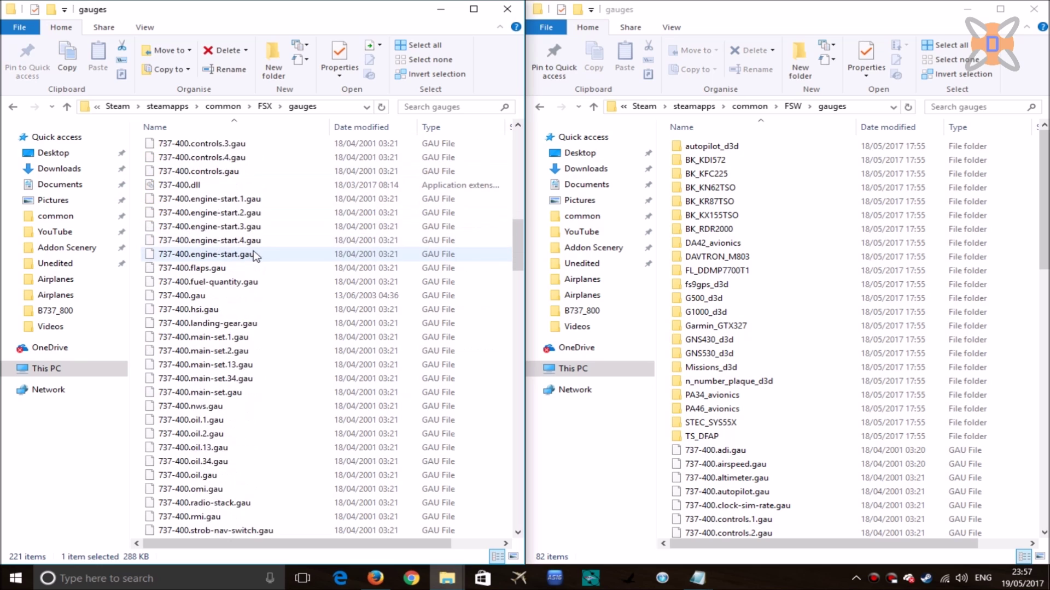
pyautogui.scroll(-4, 255, 255)
pyautogui.keyDown('shift'); pyautogui.click(219, 450); pyautogui.keyUp('shift')
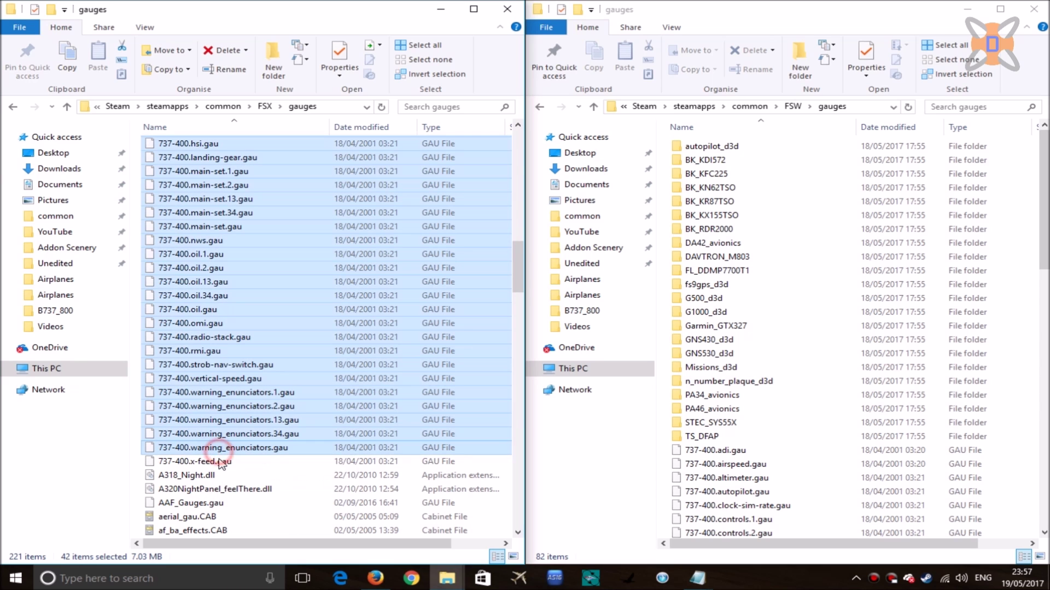
pyautogui.keyDown('shift'); pyautogui.click(220, 461); pyautogui.keyUp('shift')
pyautogui.moveTo(221, 461); pyautogui.dragTo(734, 469)
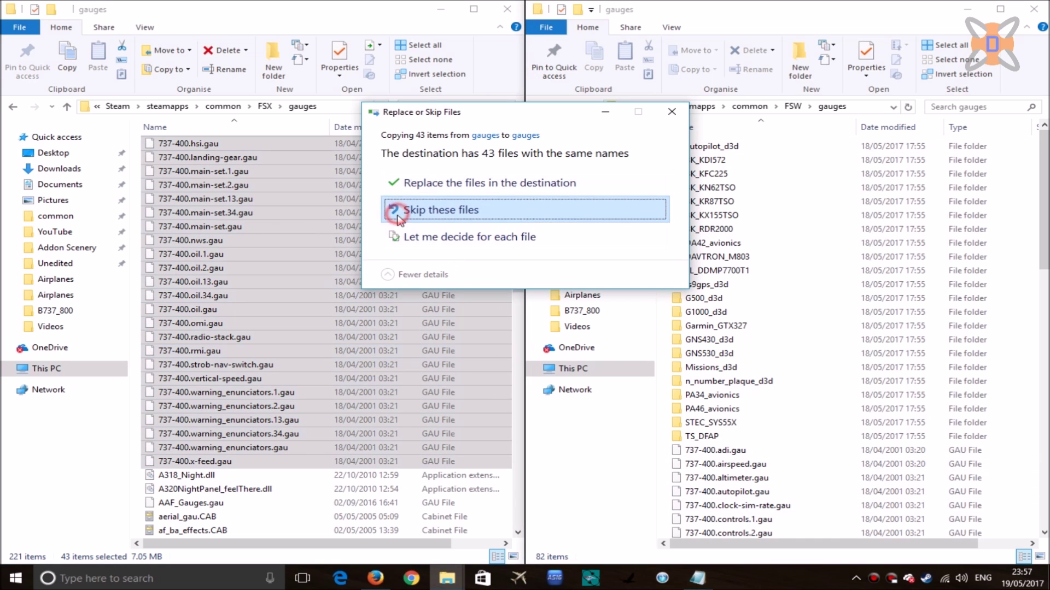
pyautogui.click(391, 204)
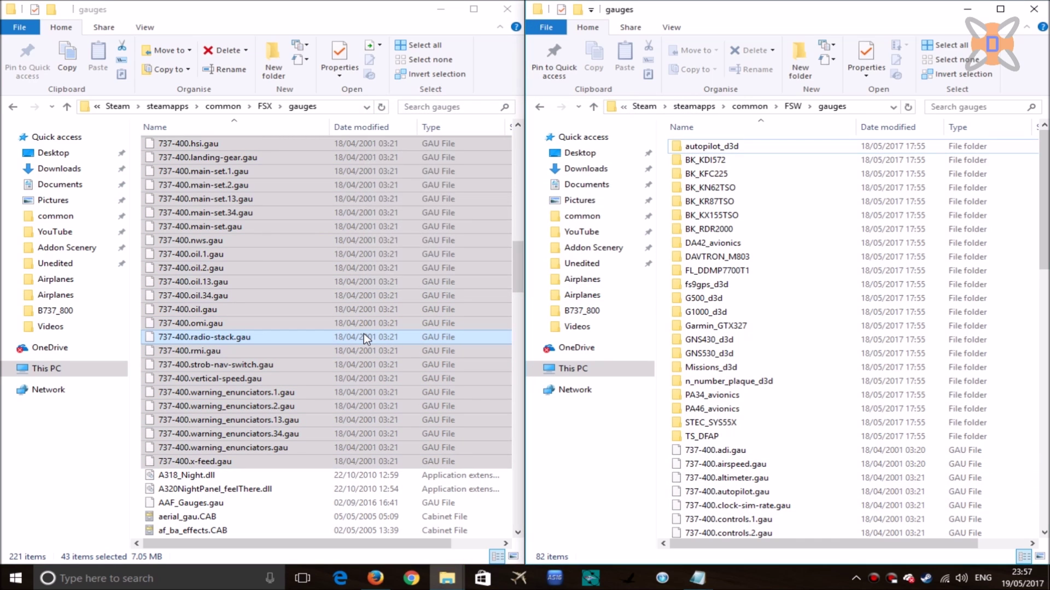
pyautogui.scroll(10, 363, 337)
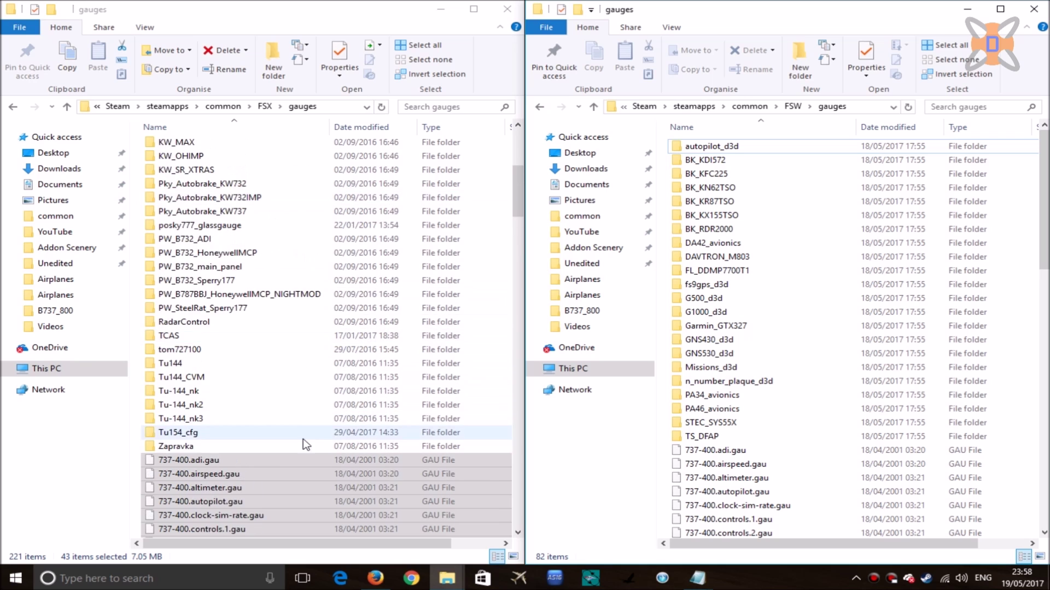
pyautogui.scroll(-1, 306, 444)
pyautogui.click(241, 421)
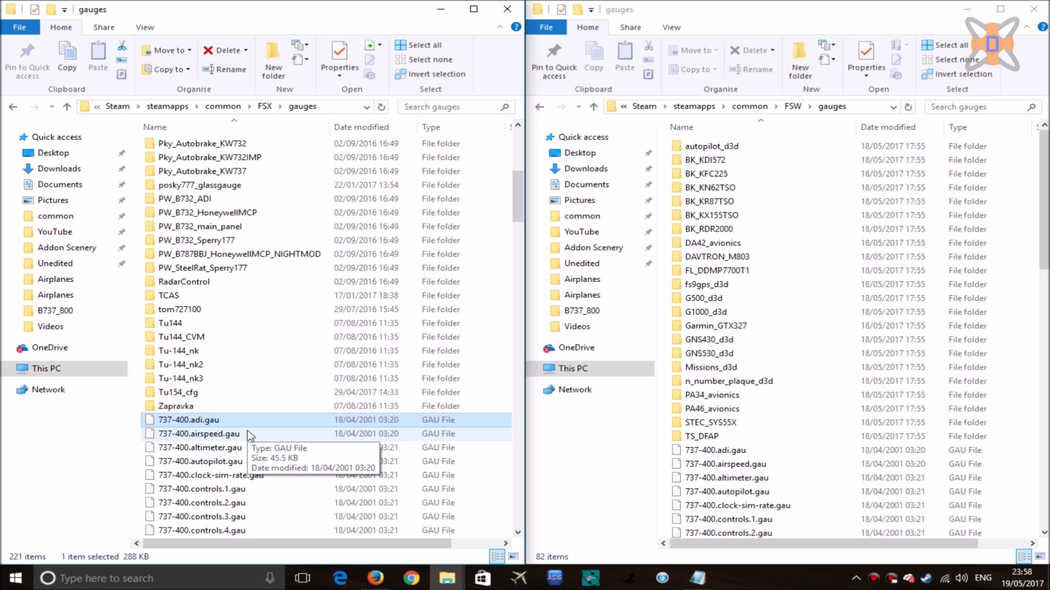
# Launch Flight Sim World from Steam, dismiss the Kneeboard Icon gauge error and return to the flight planner with the 747-400
pyautogui.rightClick(926, 579)
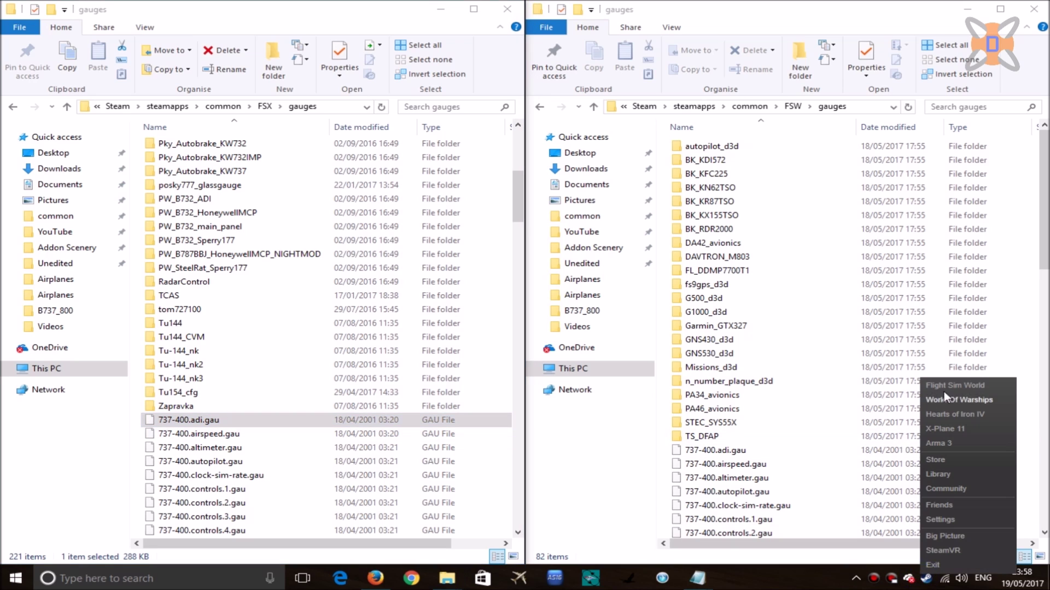
pyautogui.click(952, 388)
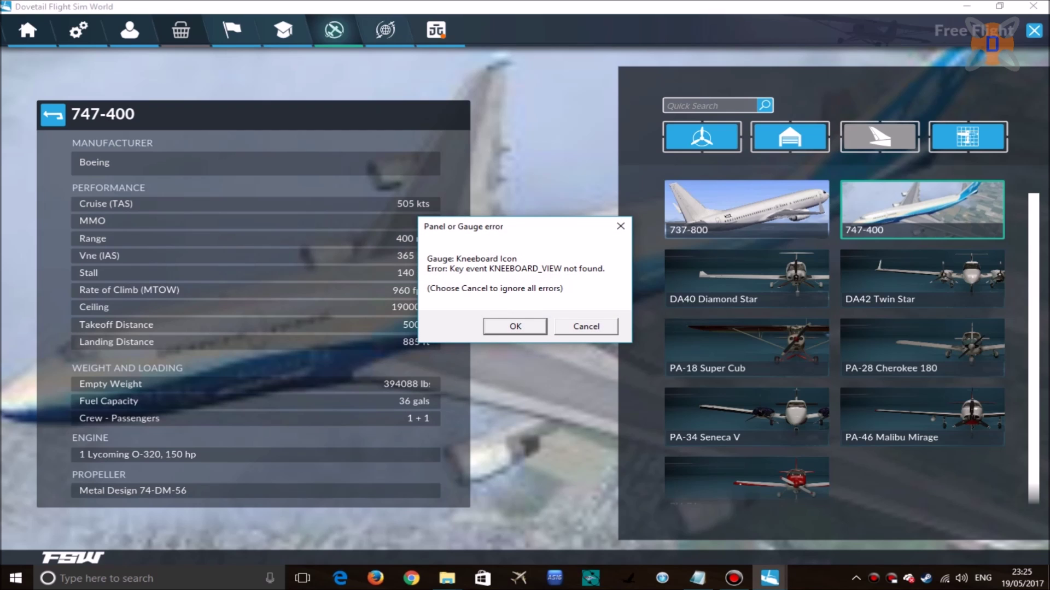
pyautogui.click(515, 327)
pyautogui.click(53, 115)
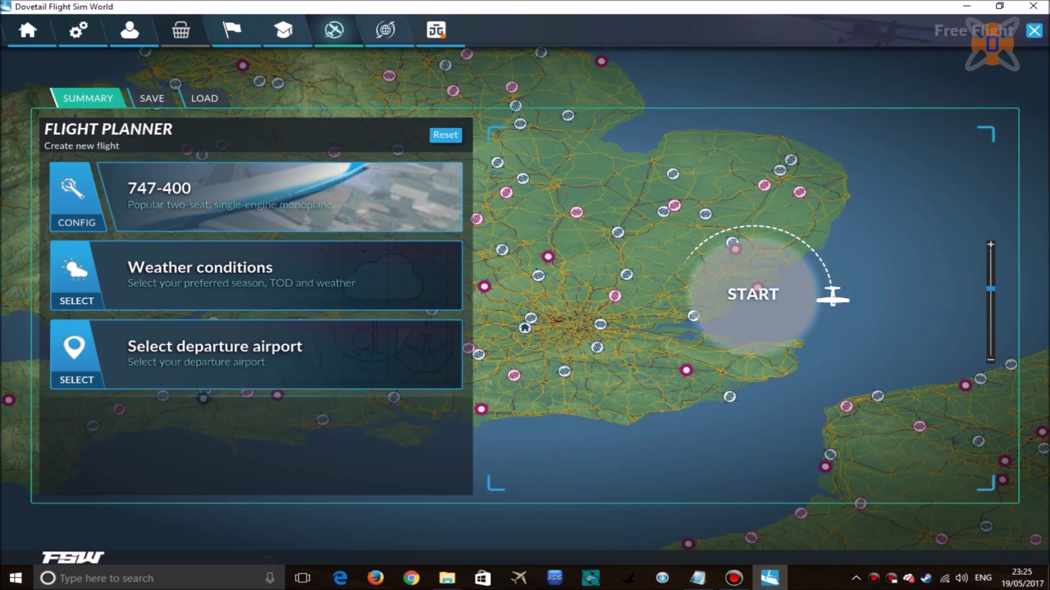
# Open the 747-400's configuration, browse its liveries and choose the Pacifica Airlines one
pyautogui.click(76, 208)
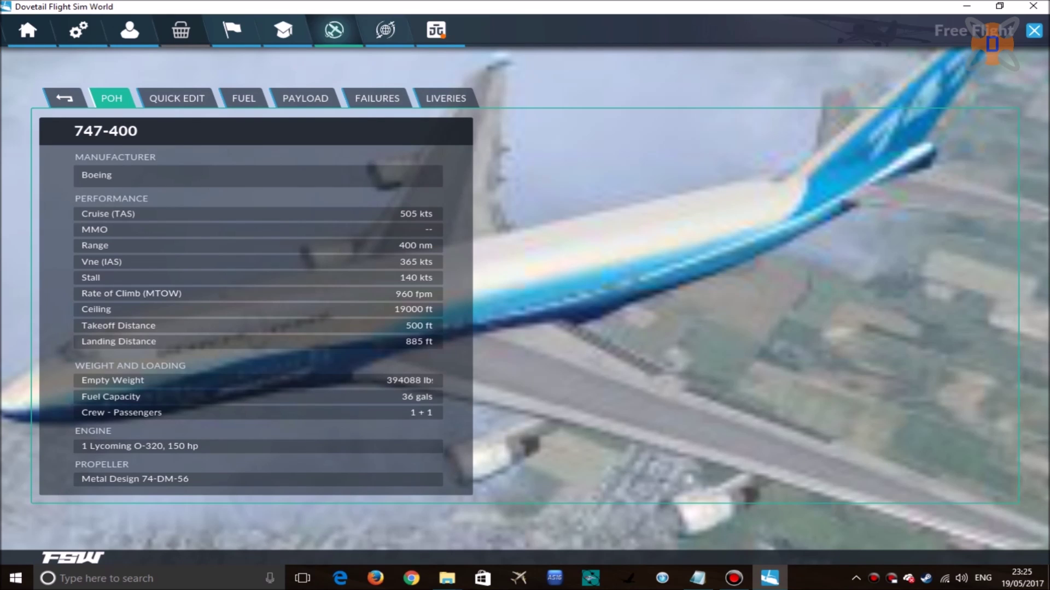
pyautogui.click(446, 98)
pyautogui.press('Left')
pyautogui.press('Down')
pyautogui.press('Up')
pyautogui.press('Right')
pyautogui.press('Return')
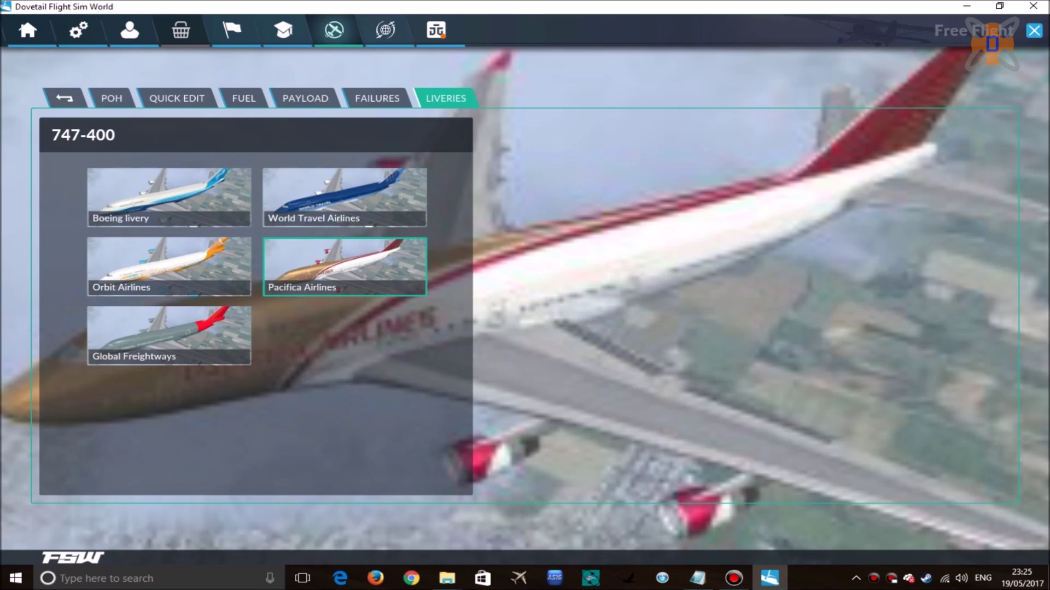
# Compare the 747-400's handbook specifications with the [Other Reference] and [UI Strings] values in the Notepad note
pyautogui.click(112, 99)
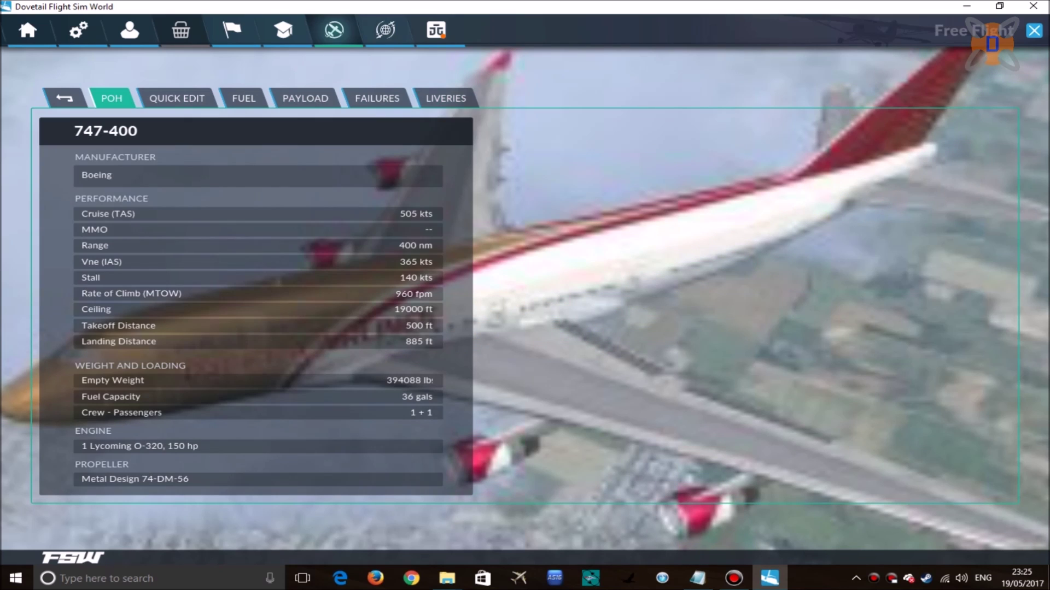
pyautogui.press('Left')
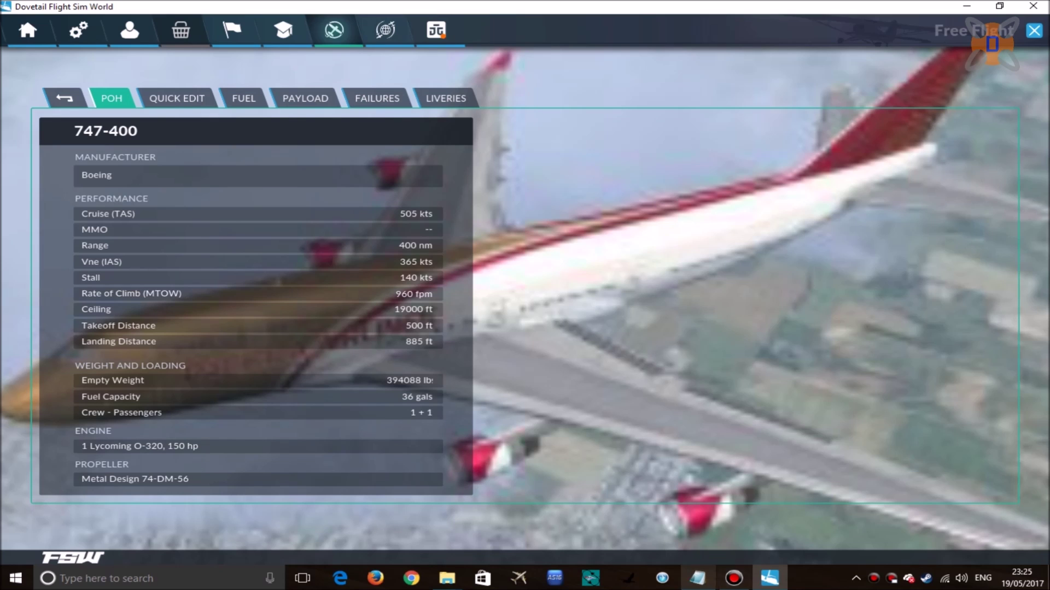
pyautogui.click(698, 579)
pyautogui.click(629, 390)
pyautogui.scroll(1, 725, 266)
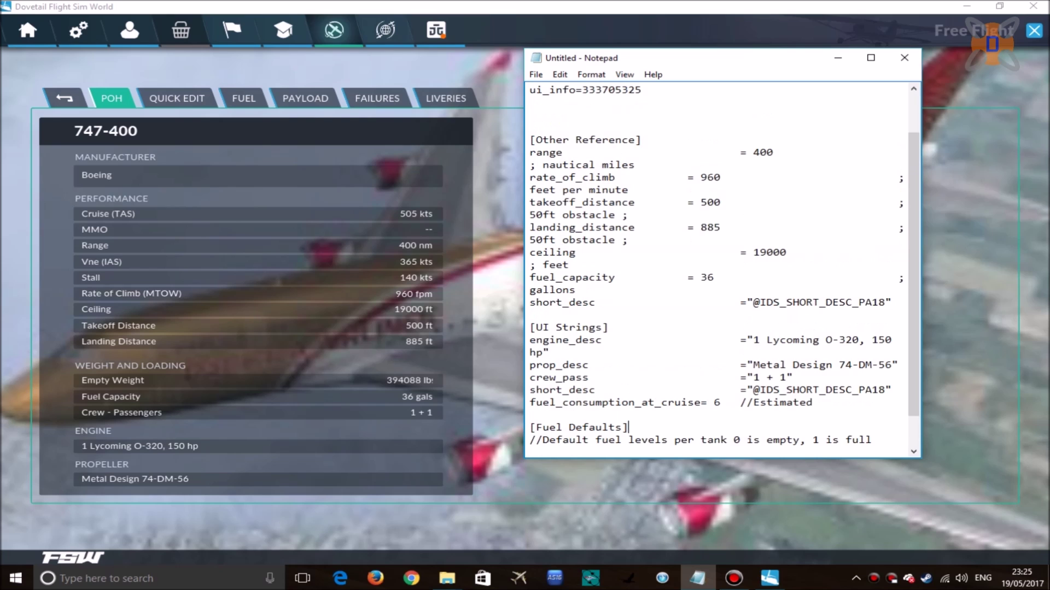
pyautogui.scroll(-1, 724, 266)
pyautogui.click(484, 208)
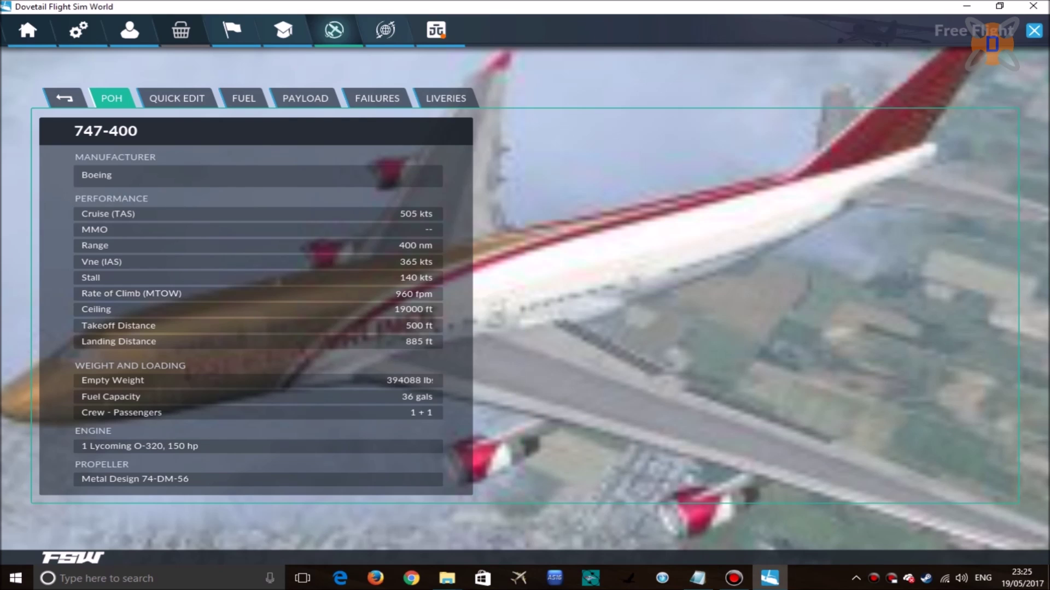
# Review the 747-400's quick edit, fuel, payload, failures and livery settings, and return to the flight planner
pyautogui.click(177, 98)
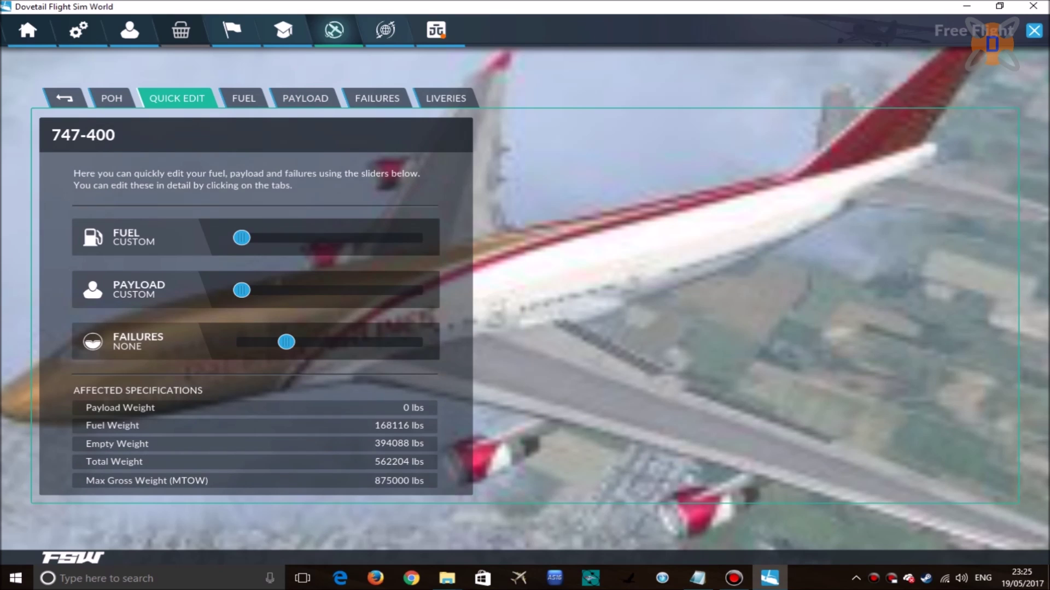
pyautogui.click(243, 98)
pyautogui.click(305, 97)
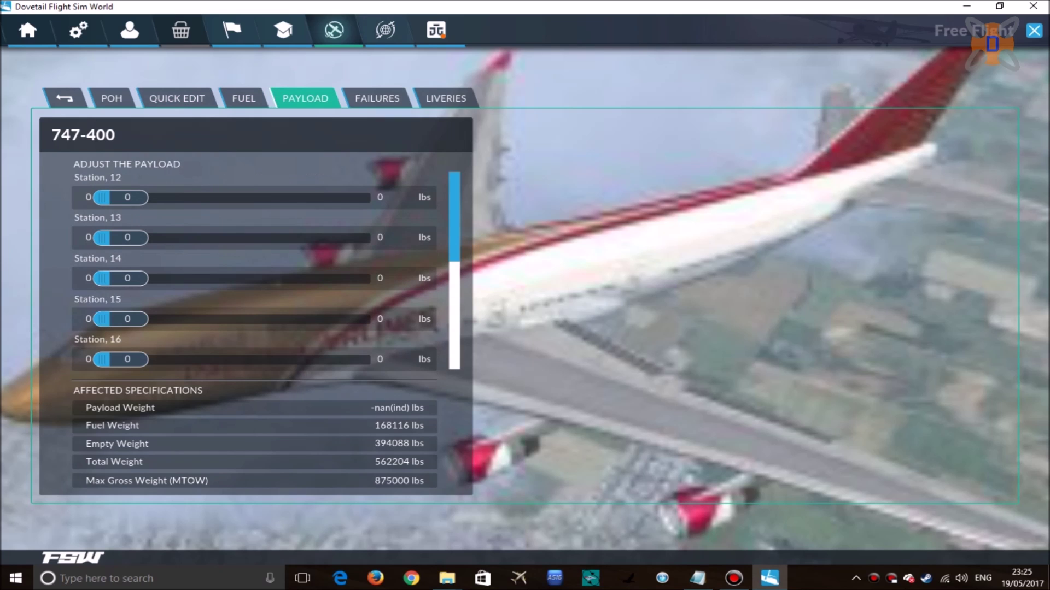
pyautogui.click(376, 98)
pyautogui.click(445, 98)
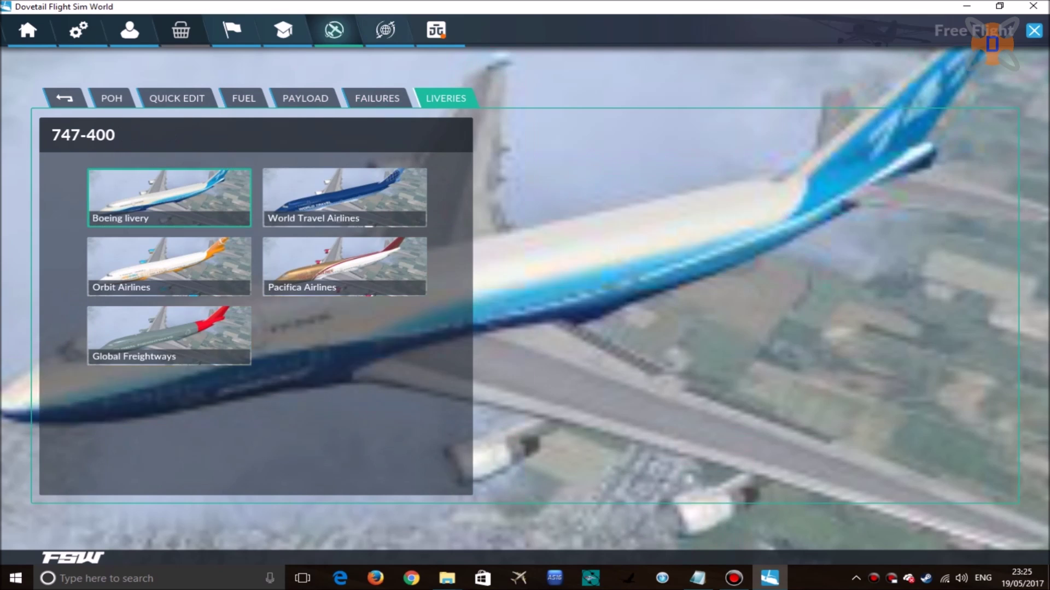
pyautogui.click(64, 99)
# Set the flight's weather theme to Fair Weather
pyautogui.click(77, 277)
pyautogui.click(922, 186)
pyautogui.click(922, 255)
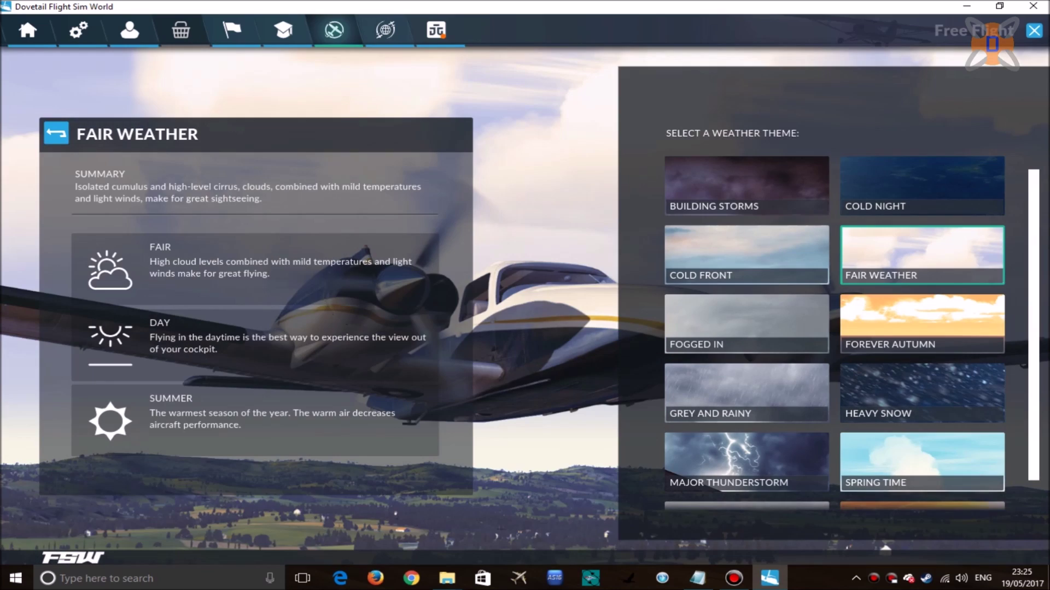
pyautogui.click(56, 134)
# Choose Heathrow (EGLL) on the map as the departure airport and confirm it
pyautogui.click(77, 355)
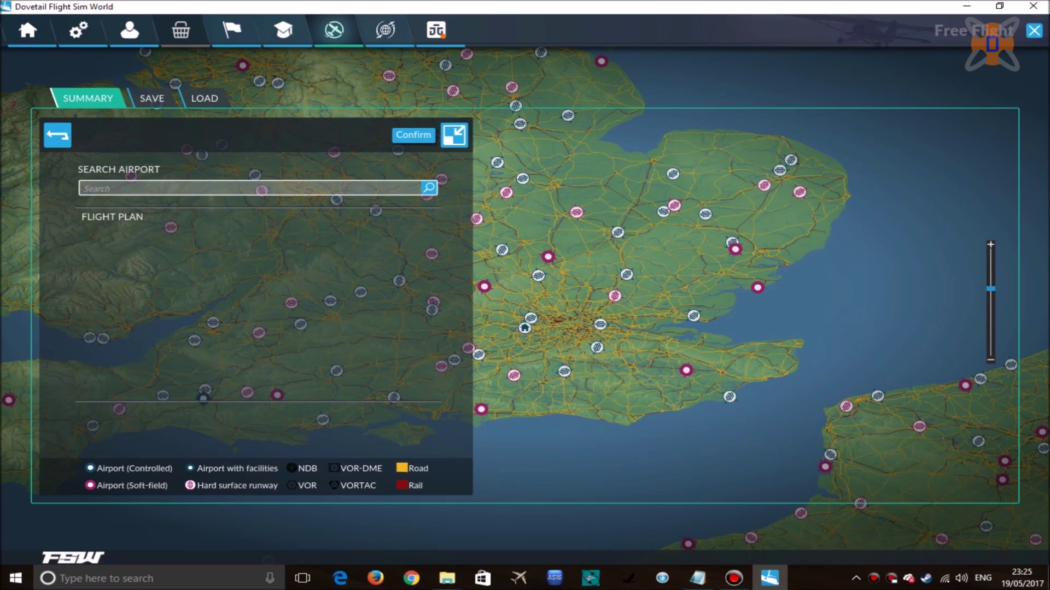
pyautogui.click(526, 328)
pyautogui.click(413, 135)
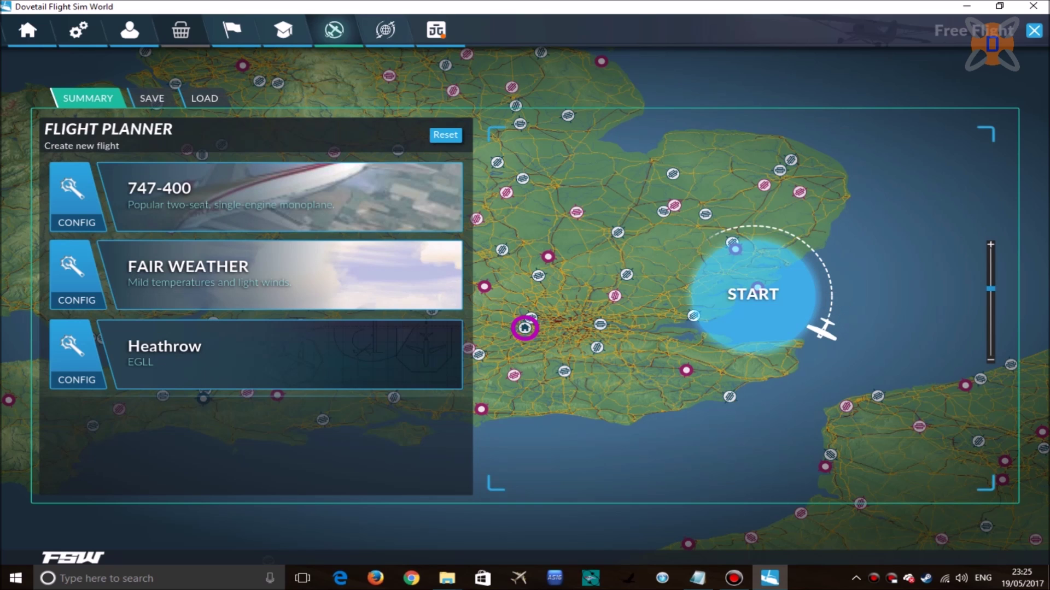
# Load the planned free flight and start it from the pre-flight screen
pyautogui.click(753, 294)
pyautogui.click(467, 316)
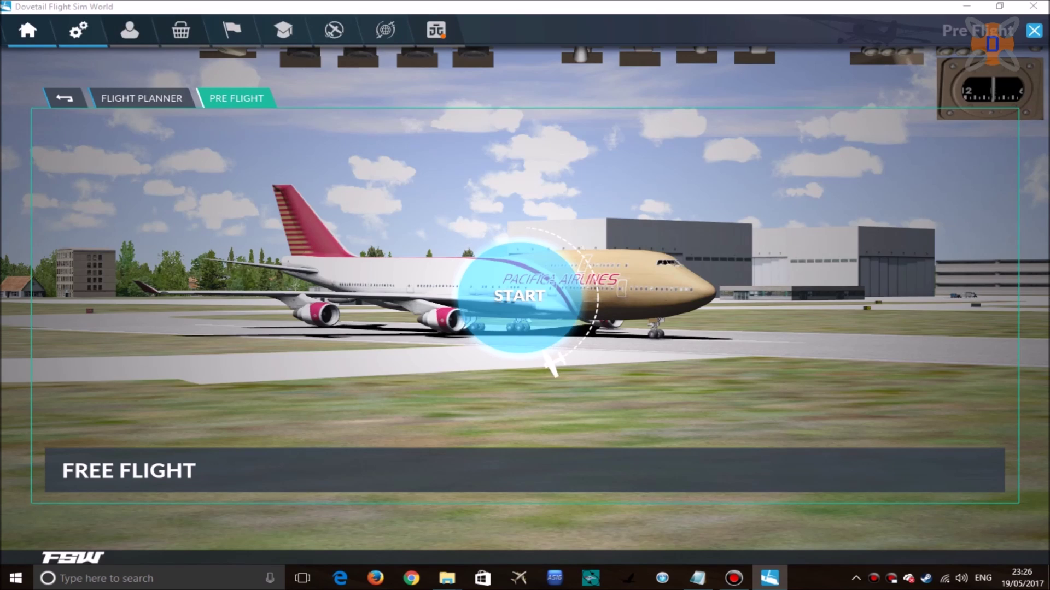
pyautogui.click(519, 295)
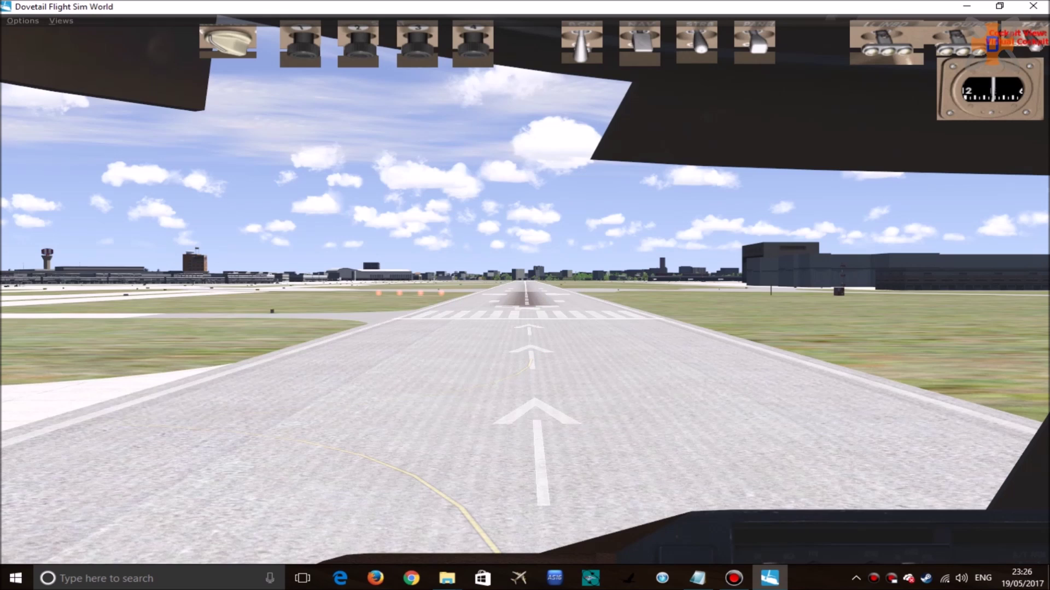
# Zoom the virtual cockpit out to 0.50 and close the overhead switch panel window
pyautogui.press('-')
pyautogui.press('-')
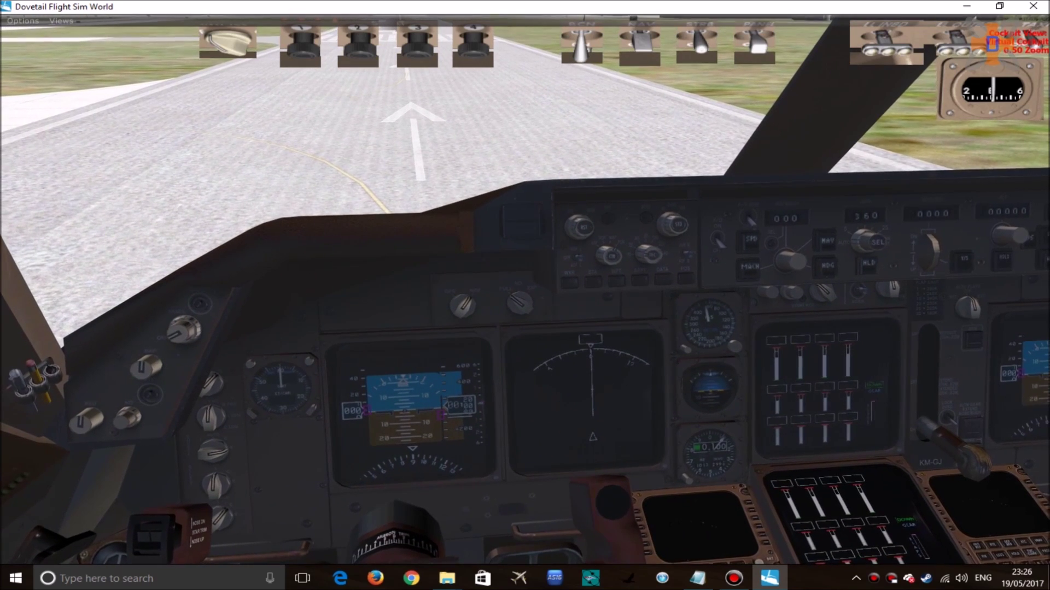
pyautogui.rightClick(882, 59)
pyautogui.click(924, 77)
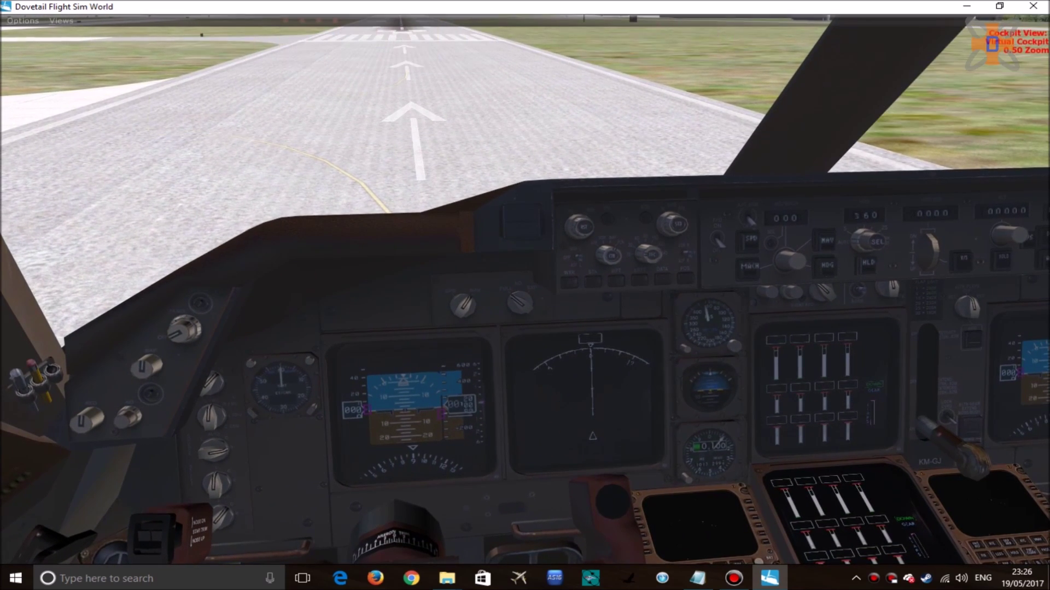
# Look around the virtual cockpit's overhead panel and switch on the aircraft lights
pyautogui.press('space')
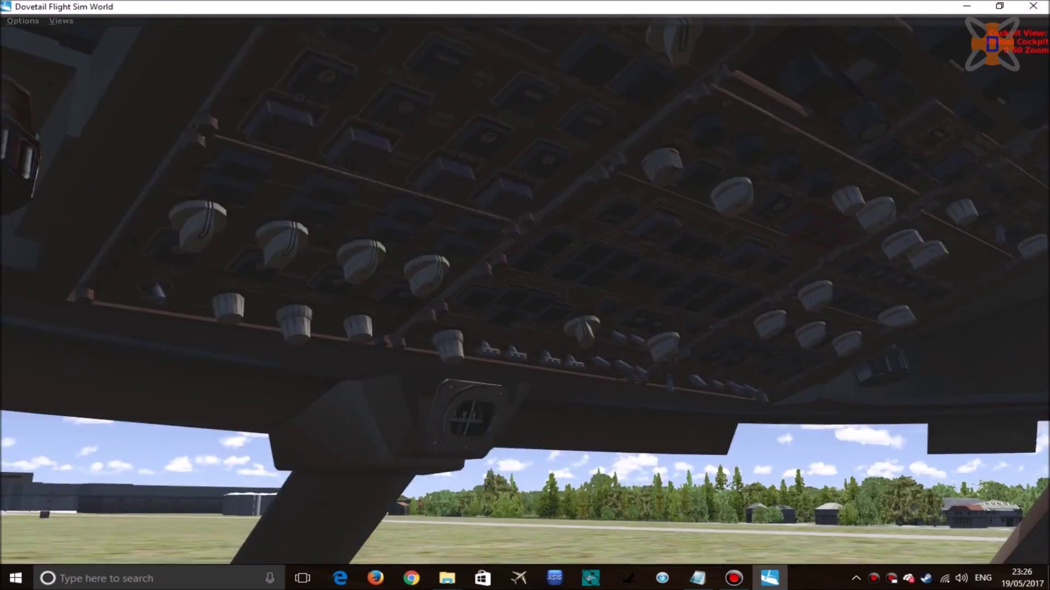
pyautogui.press('l')
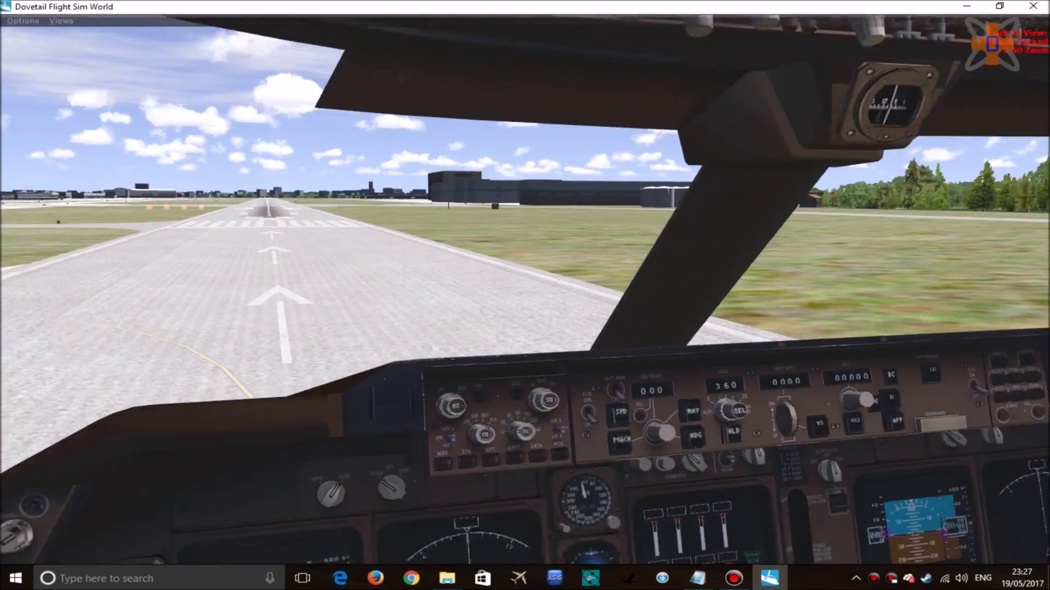
# Change to the outside locked spot view and close the overhead switch panel window there
pyautogui.press('s')
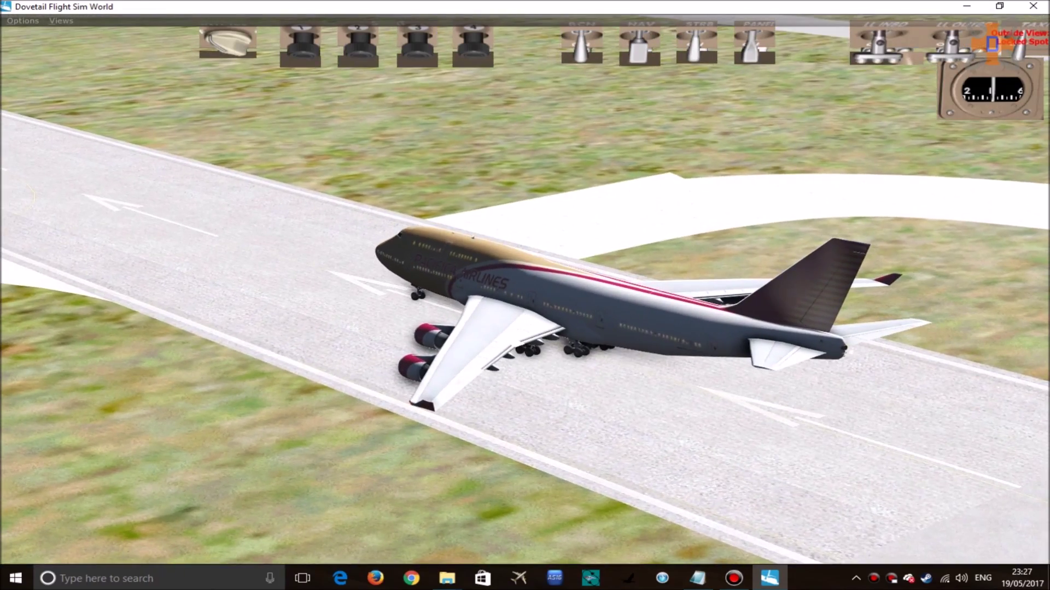
pyautogui.rightClick(439, 37)
pyautogui.moveTo(472, 43)
pyautogui.rightClick(682, 31)
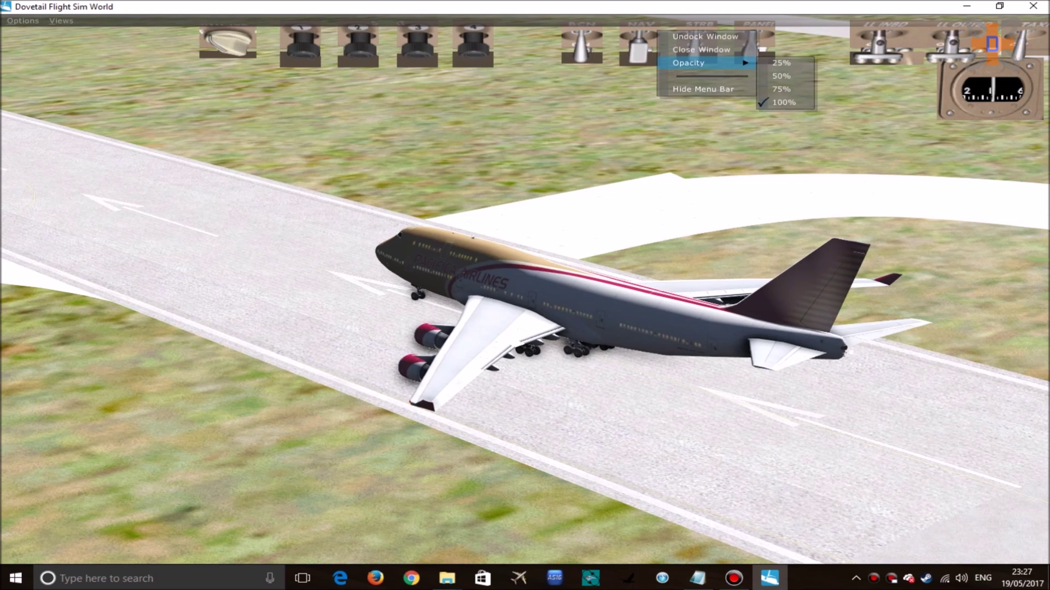
pyautogui.click(709, 38)
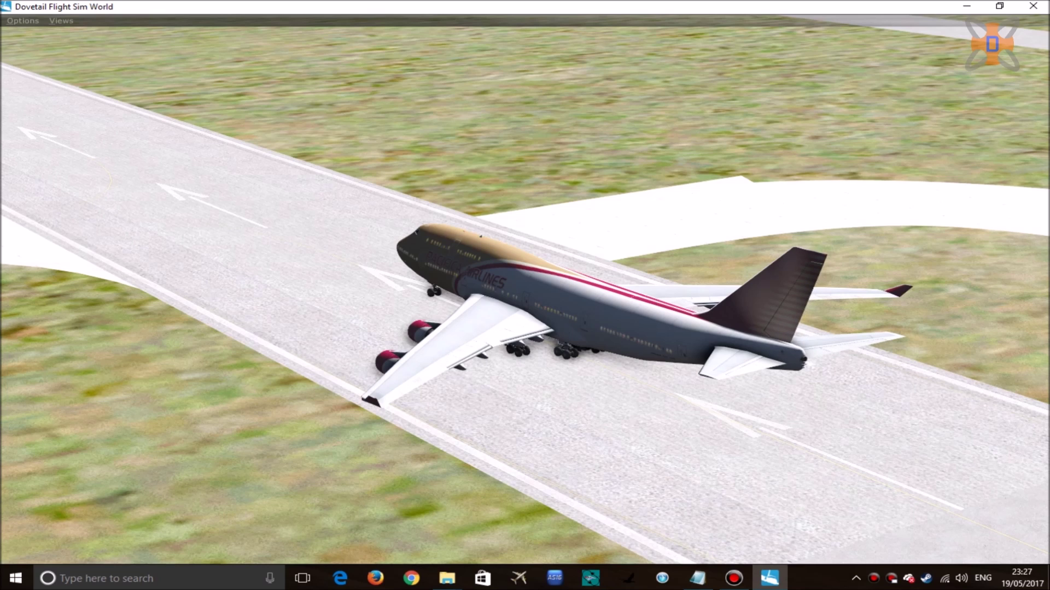
# Examine the 747-400's Pacifica Airlines exterior up close from different angles in the outside view
pyautogui.press('=')
pyautogui.press('=')
pyautogui.press('=')
pyautogui.press('=')
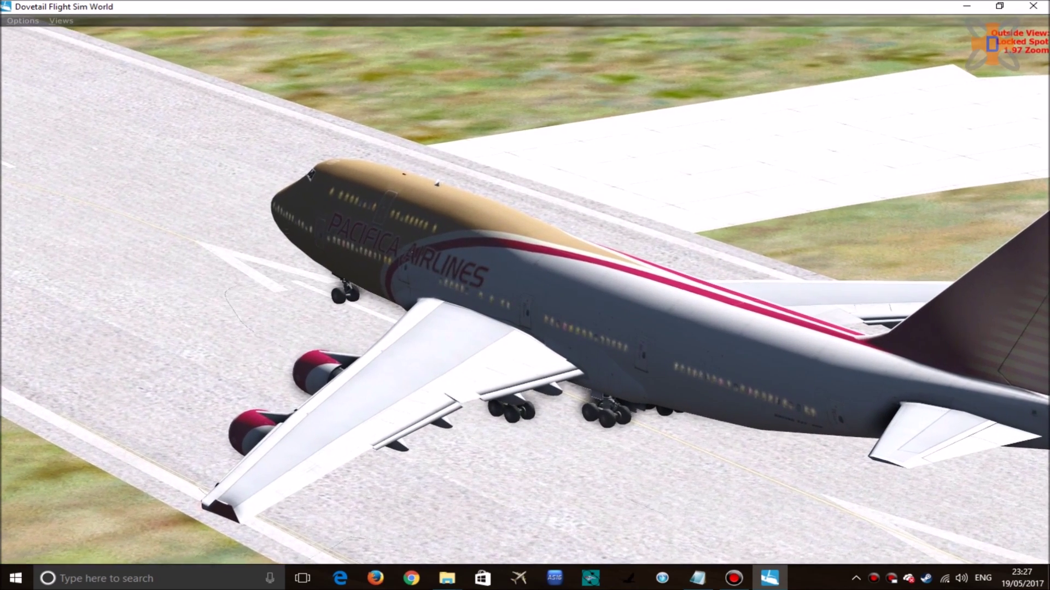
pyautogui.press('=')
pyautogui.press('space')
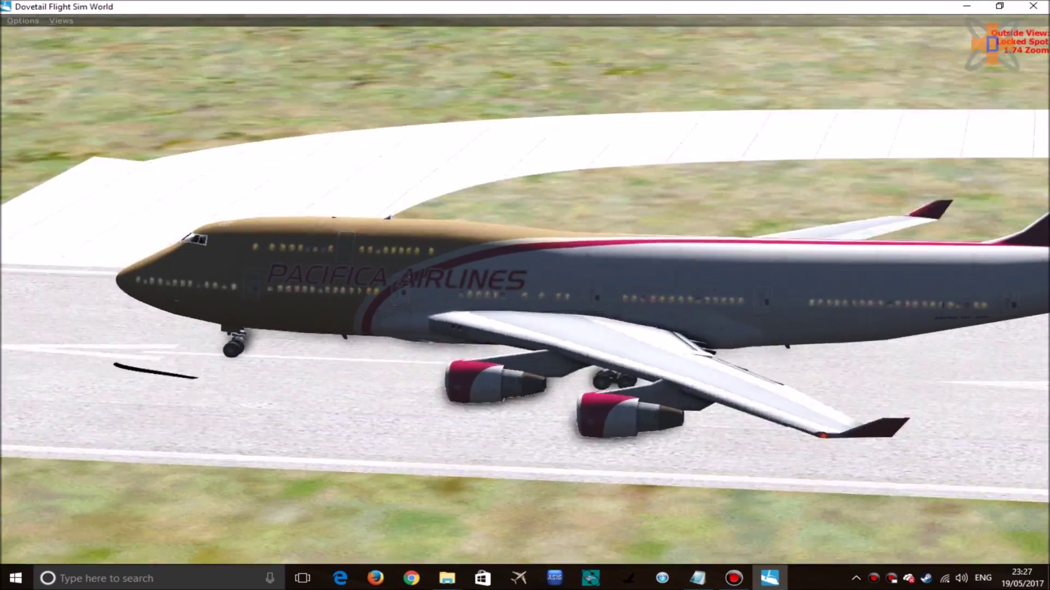